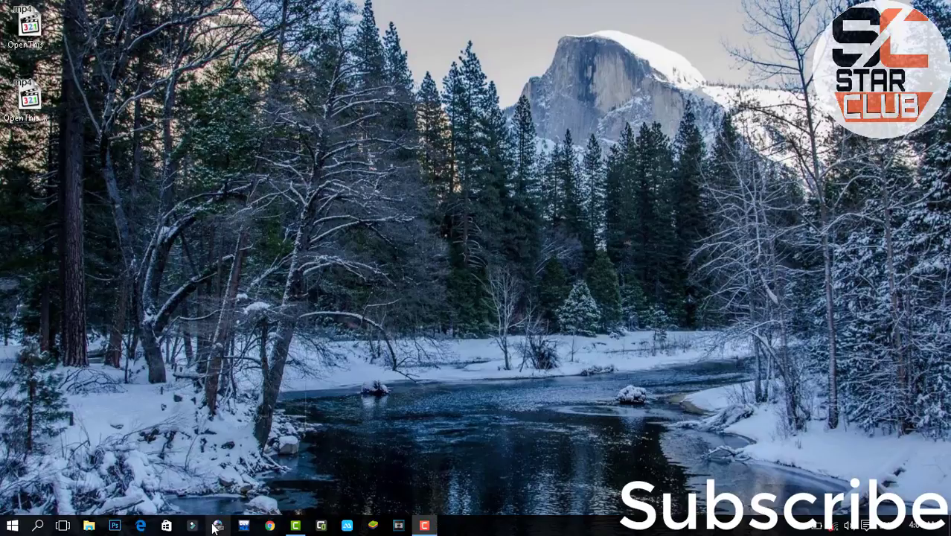
# - Launch Adobe Photoshop from the taskbar and let it load to an empty workspace
pyautogui.click(115, 526)
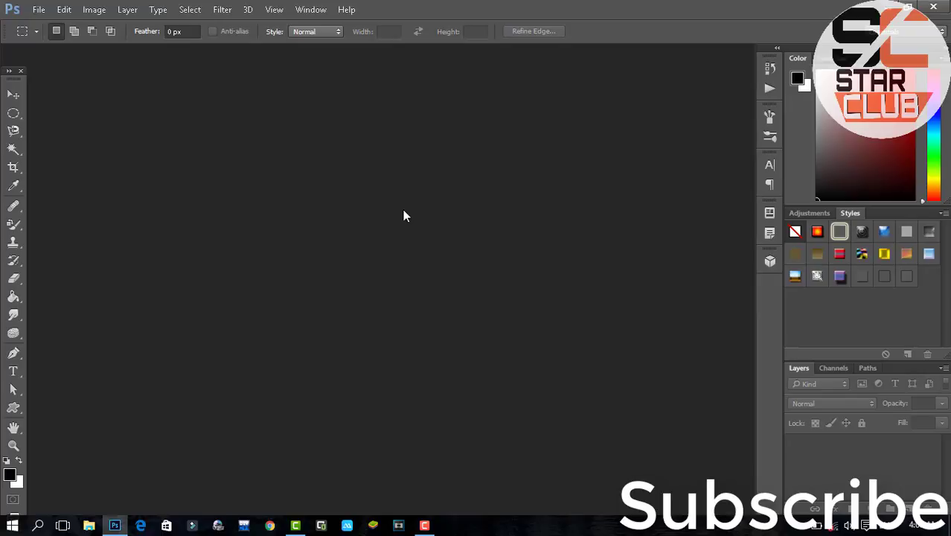
# - Create a new 1920 × 1080 px, 72 ppi document with a white background
pyautogui.hotkey('ctrl', 'n')
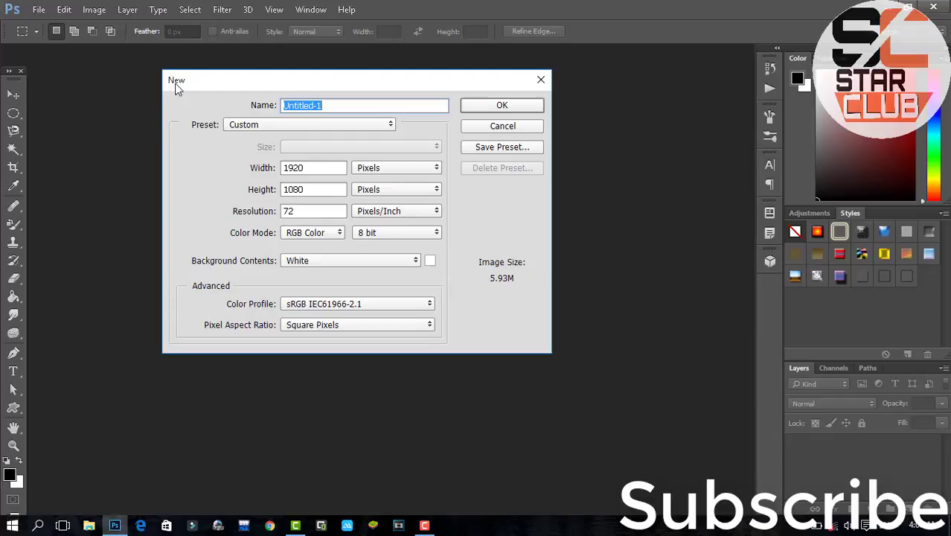
pyautogui.click(39, 10)
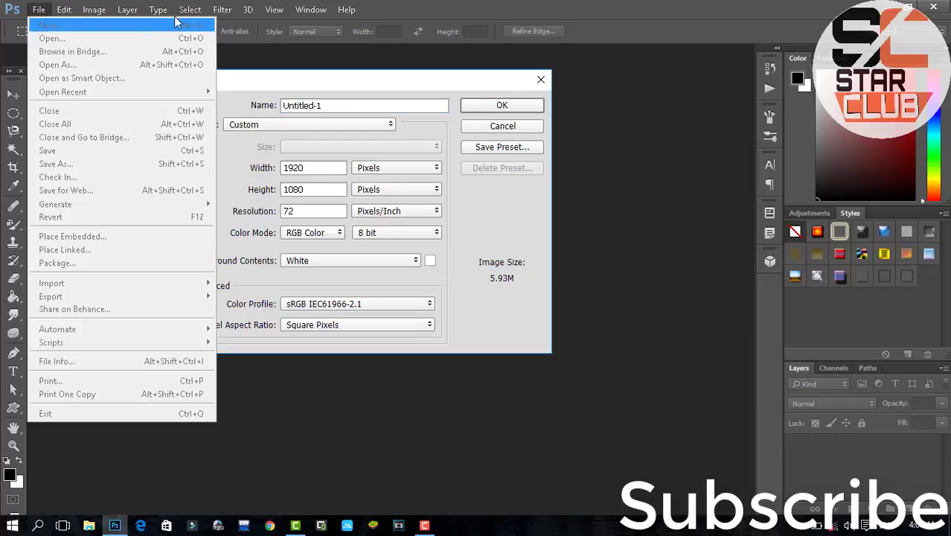
pyautogui.click(616, 105)
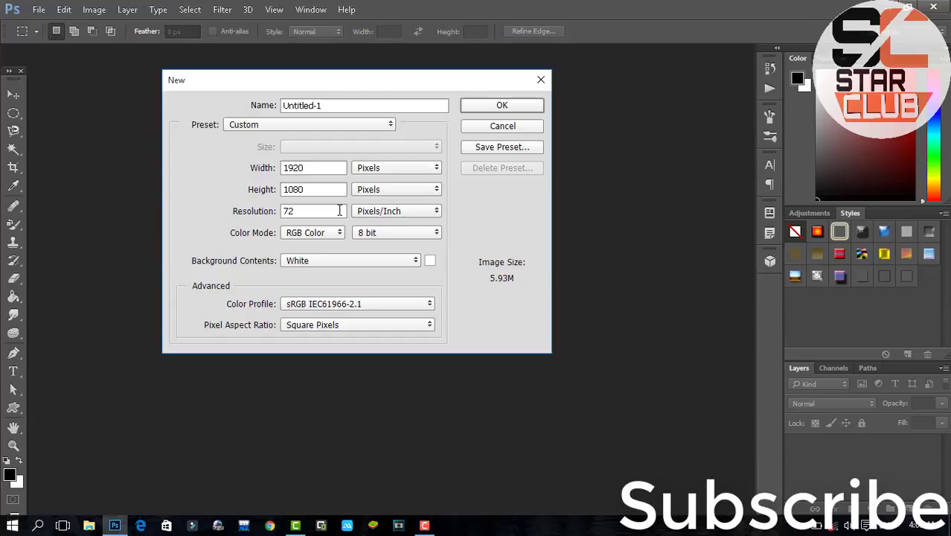
pyautogui.click(480, 107)
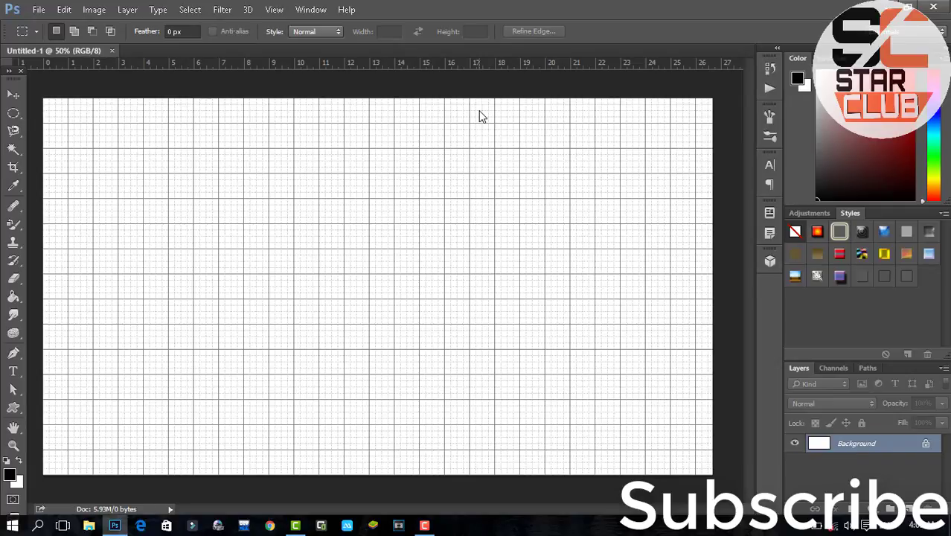
# - Hide the grid and add a bright yellow (e7fb04) Solid Color fill layer covering the canvas
pyautogui.hotkey('ctrl', "'")
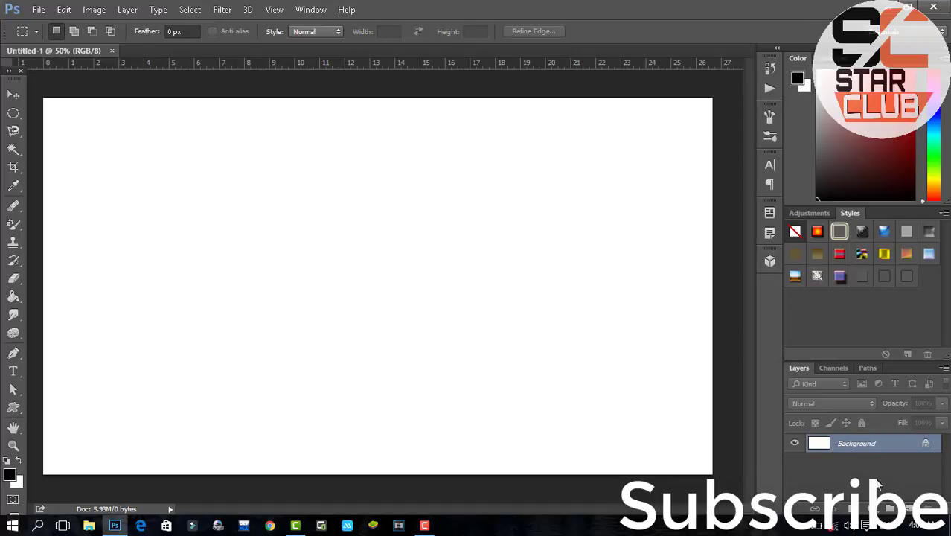
pyautogui.click(864, 508)
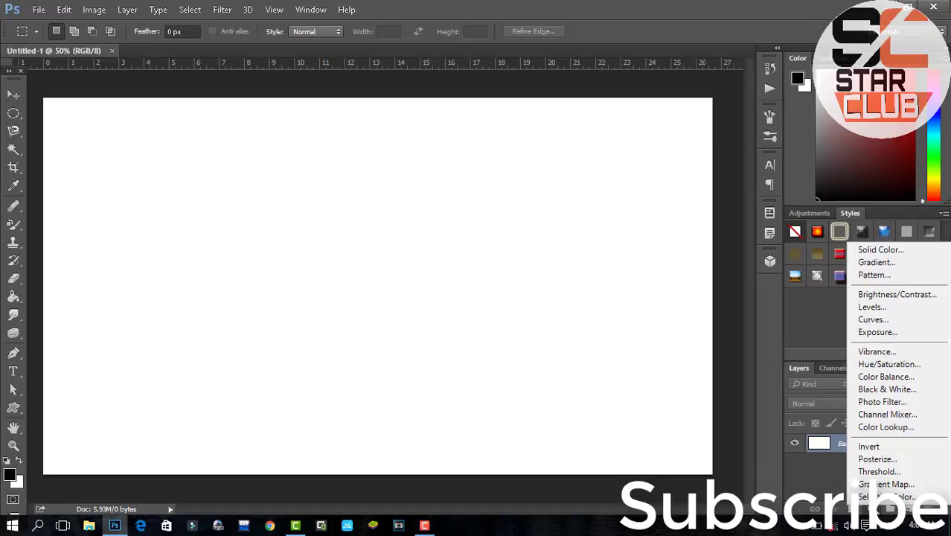
pyautogui.click(880, 250)
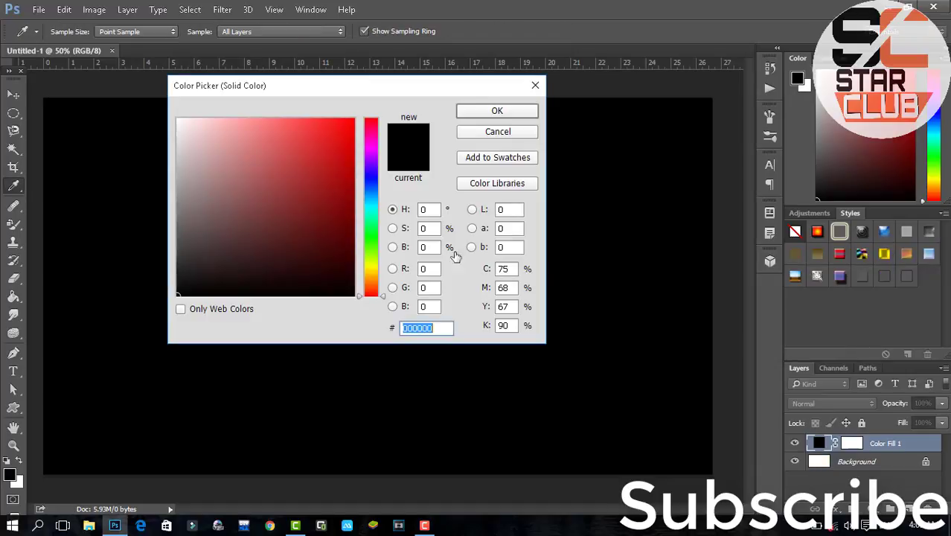
pyautogui.click(374, 265)
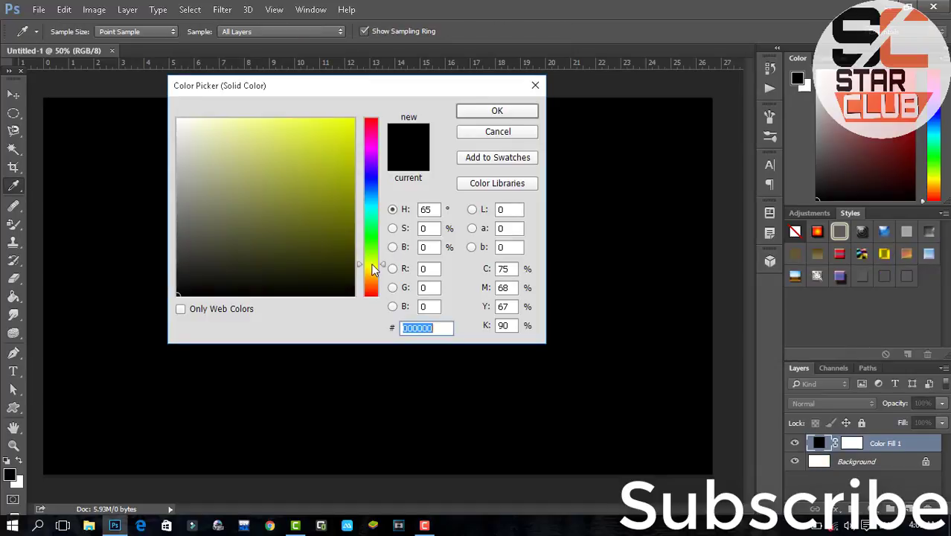
pyautogui.click(351, 121)
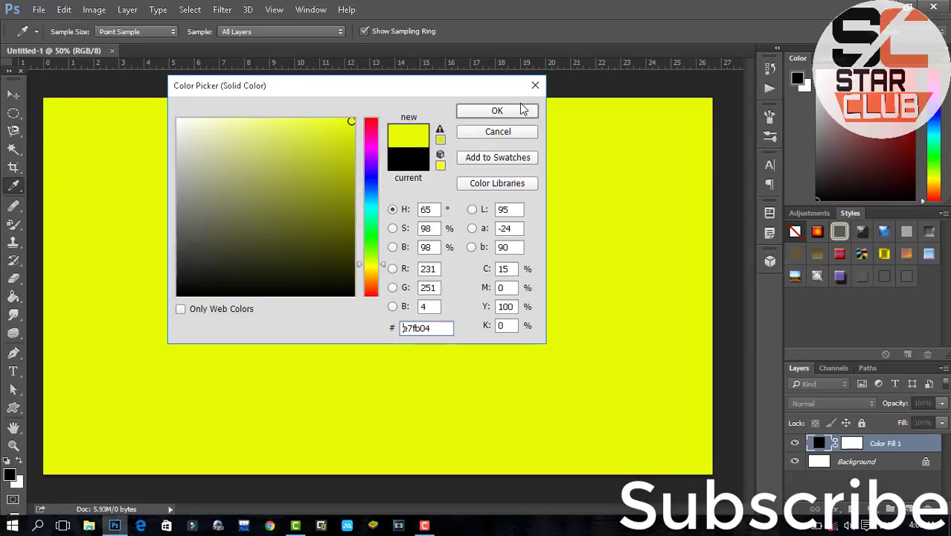
pyautogui.click(497, 110)
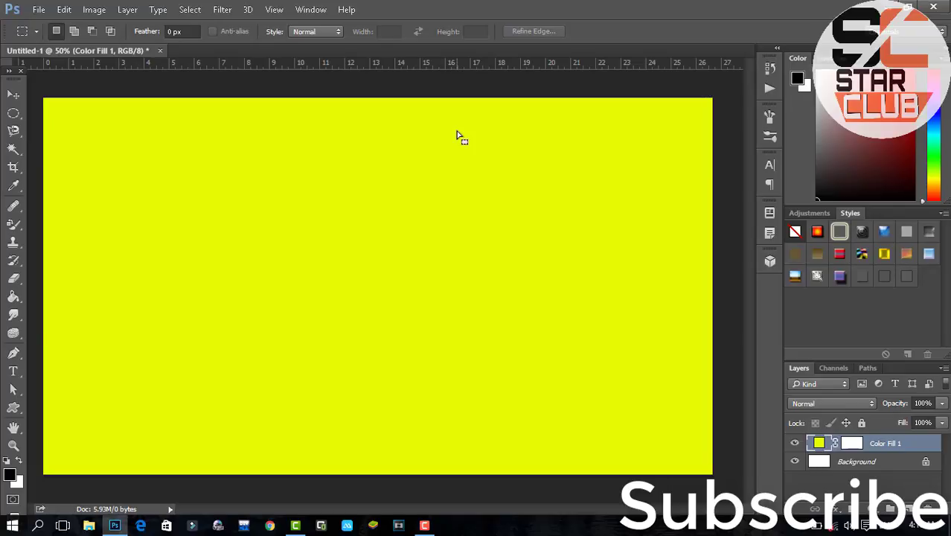
# - Type the text 'How to use Android' near the canvas's top left
pyautogui.click(13, 371)
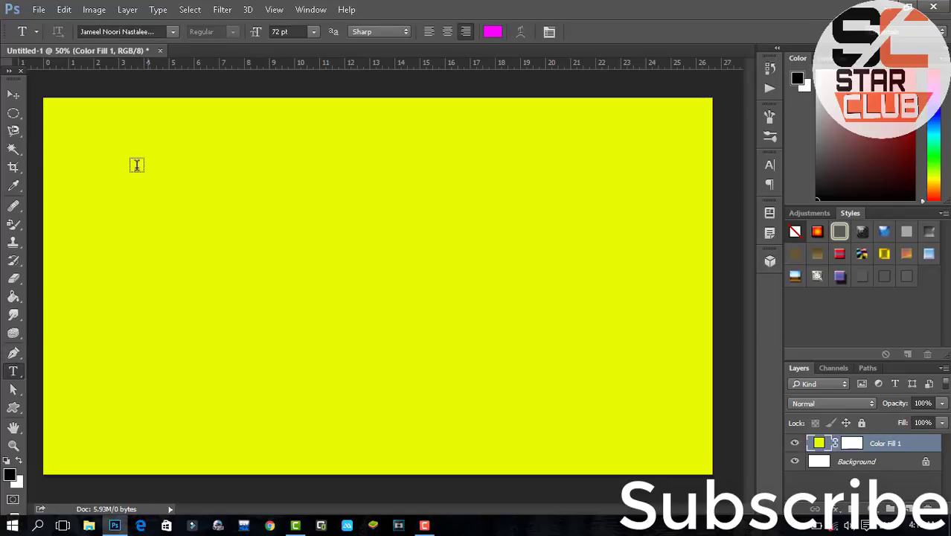
pyautogui.click(126, 145)
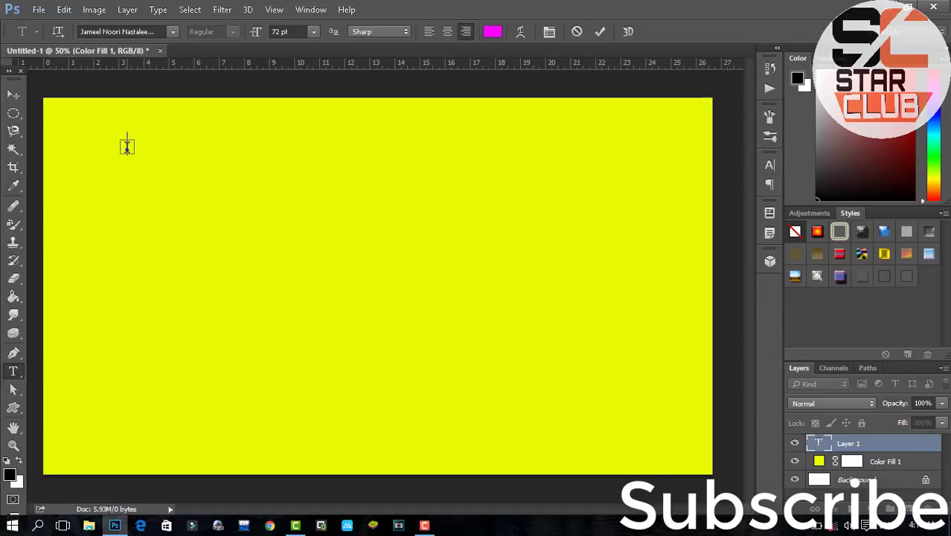
pyautogui.write('How')
pyautogui.write(' to u')
pyautogui.write('se')
pyautogui.press('BackSpace')
pyautogui.write('e')
pyautogui.write('droid')
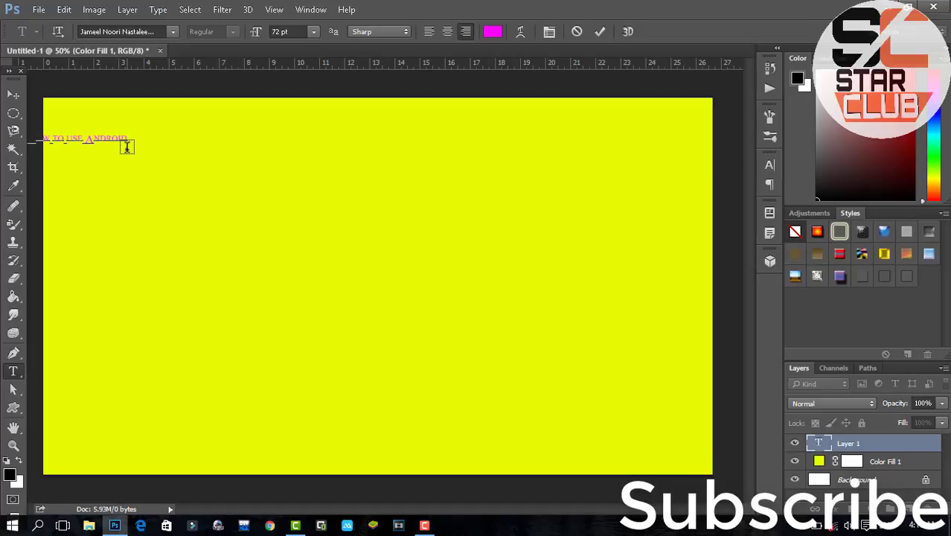
pyautogui.click(12, 94)
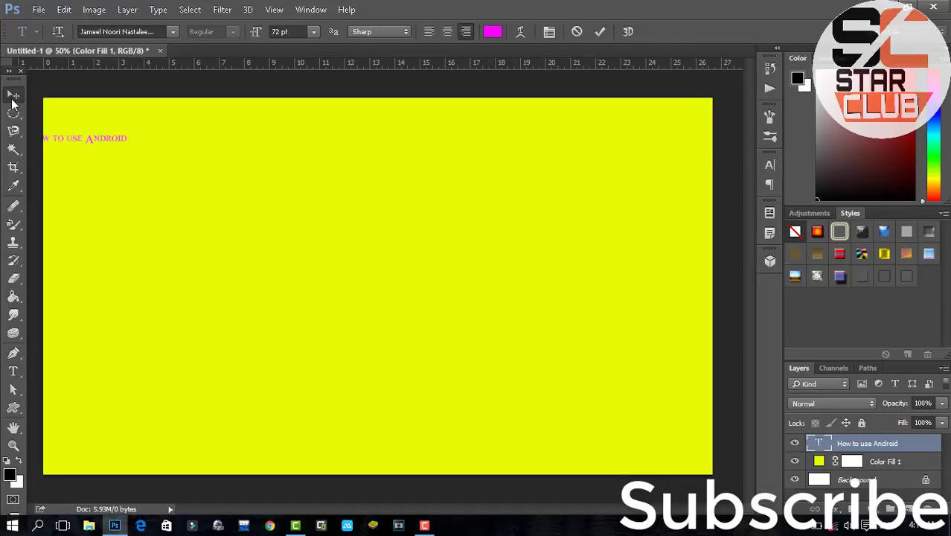
# - Scale the heading to about three times its size and place it across the top
pyautogui.moveTo(70, 138); pyautogui.dragTo(335, 165)
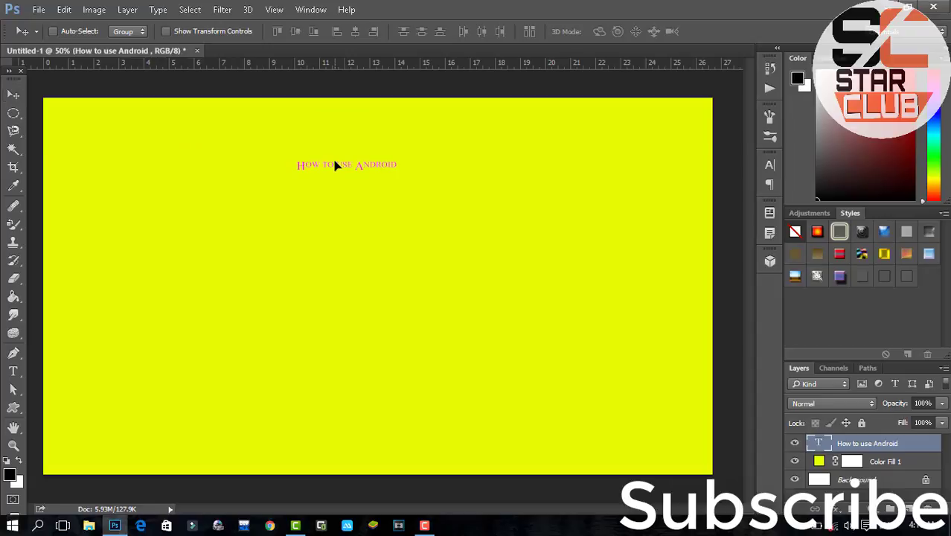
pyautogui.hotkey('ctrl', 't')
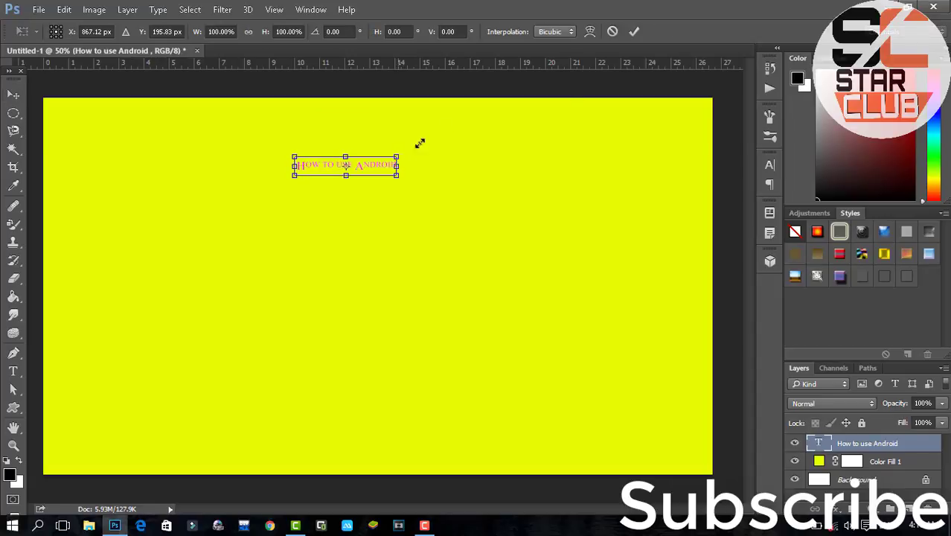
pyautogui.moveTo(397, 157); pyautogui.dragTo(601, 117)
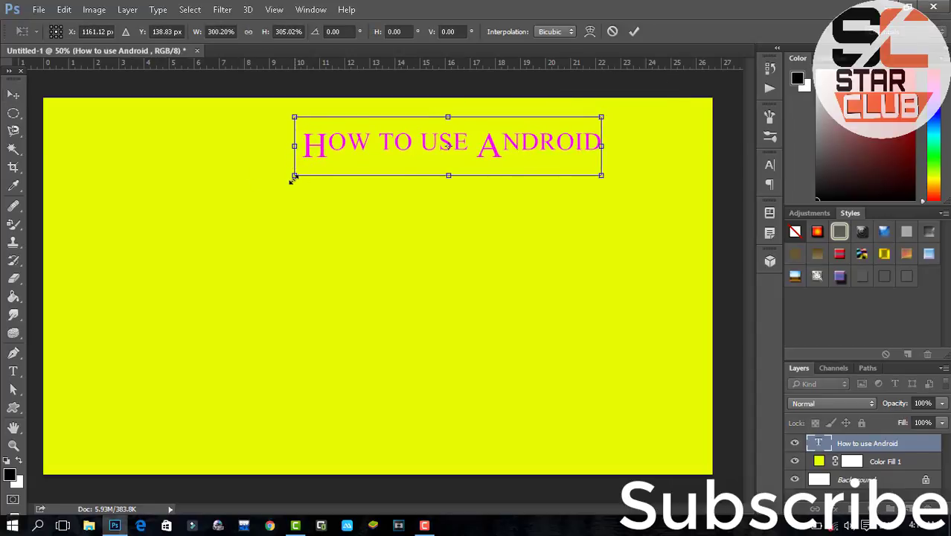
pyautogui.moveTo(295, 175)
pyautogui.mouseDown()
pyautogui.moveTo(74, 223)
pyautogui.moveTo(74, 215)
pyautogui.mouseUp()
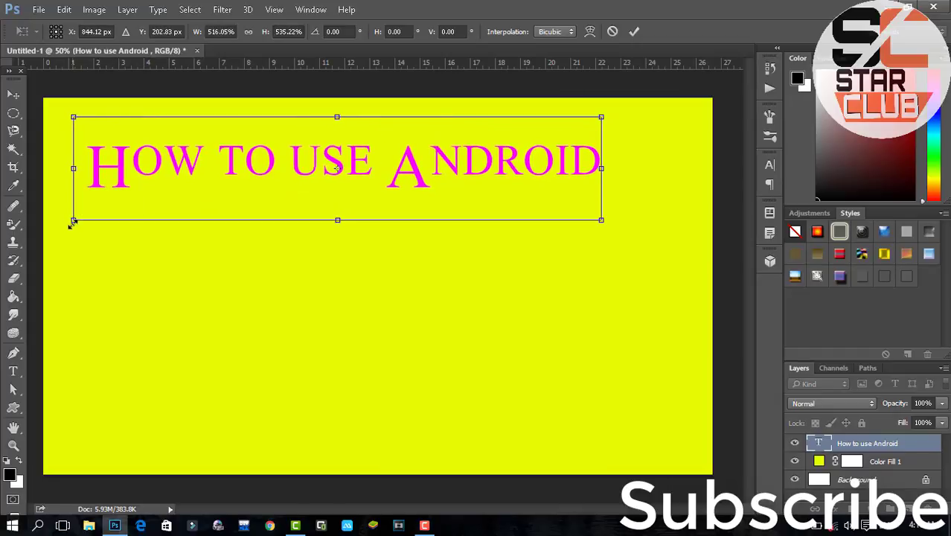
pyautogui.moveTo(228, 185); pyautogui.dragTo(254, 164)
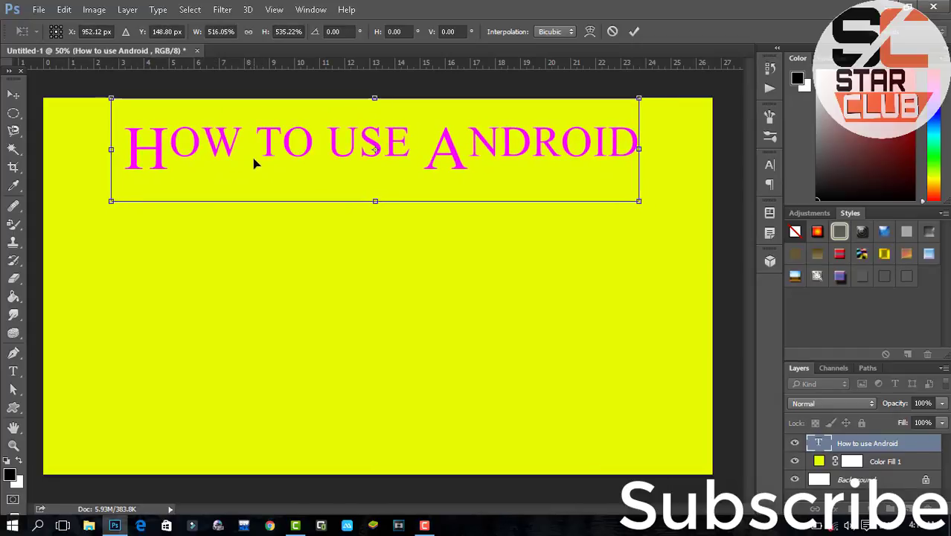
pyautogui.press('Return')
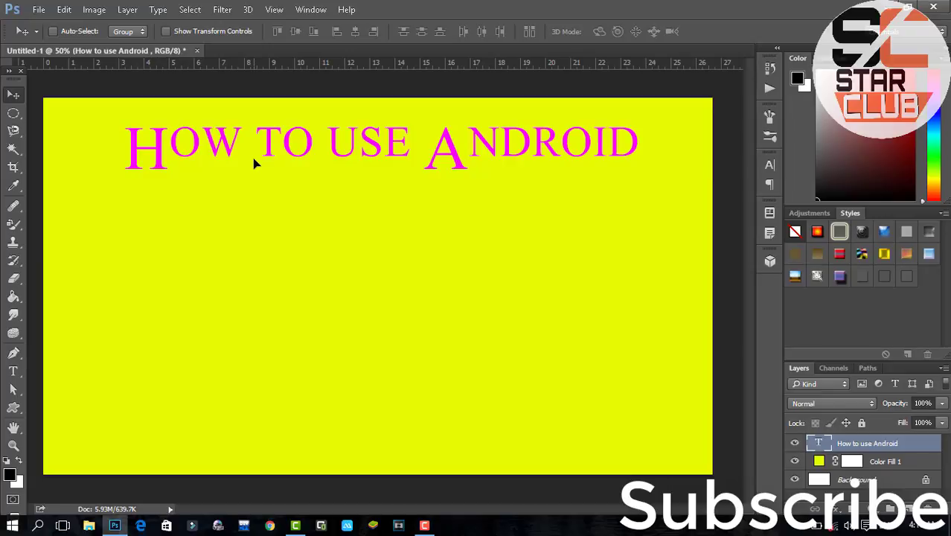
pyautogui.click(424, 525)
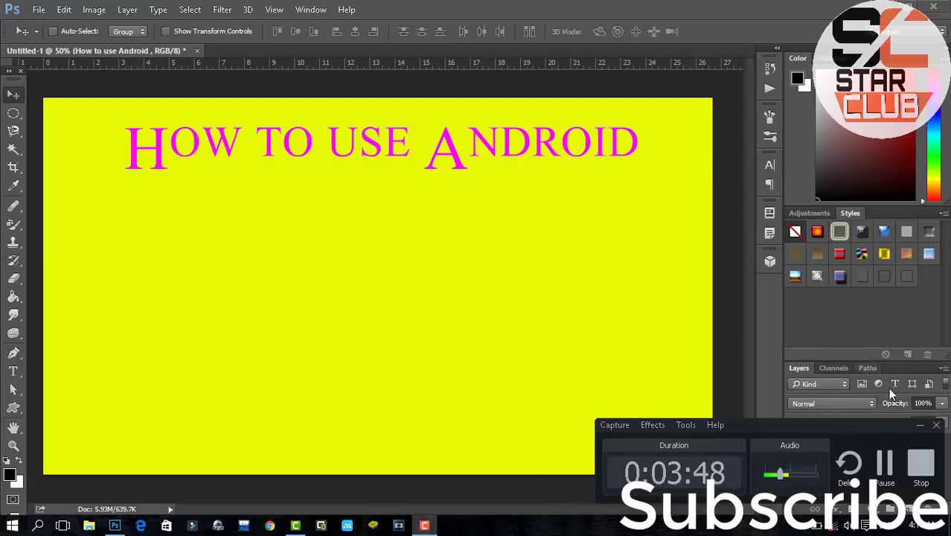
pyautogui.click(919, 426)
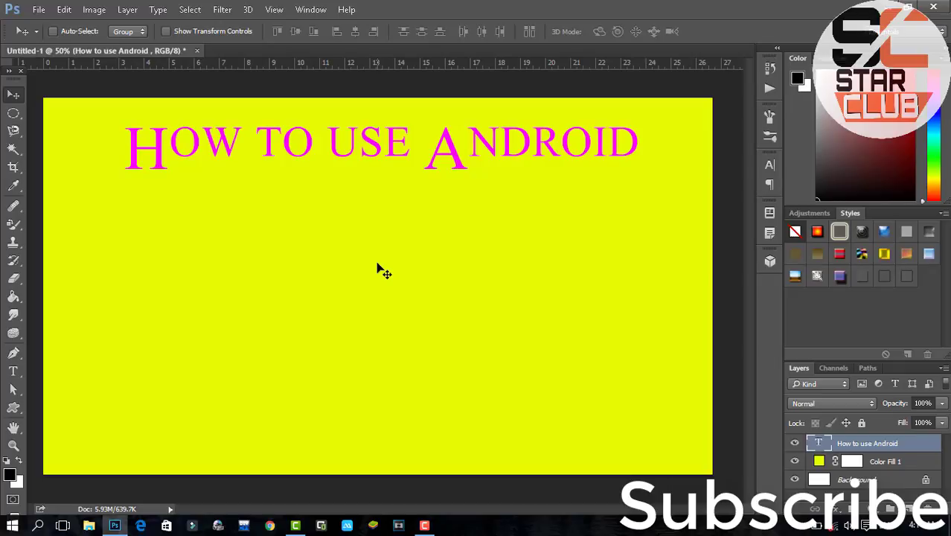
# - Open img_mobile_sidesync_kv.jpg from the My Pics folder on drive F:
pyautogui.hotkey('ctrl', 'o')
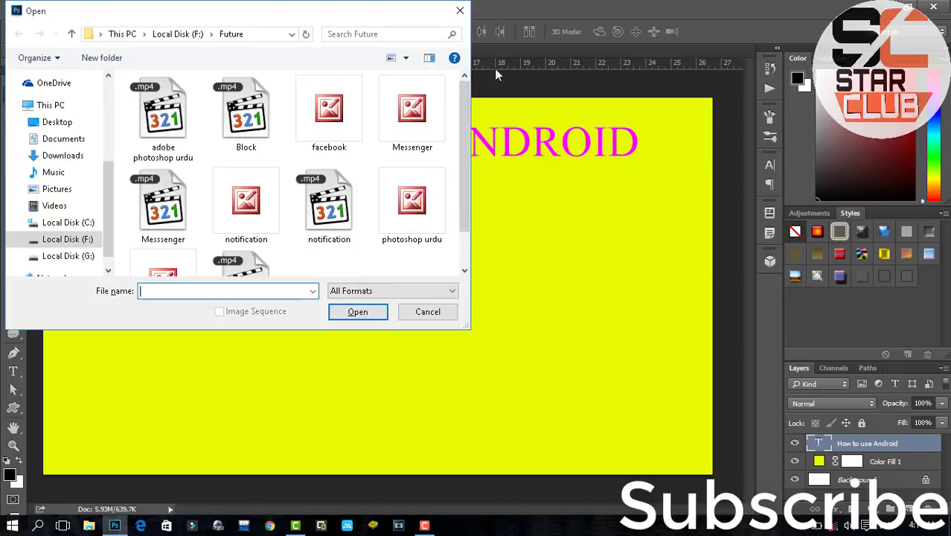
pyautogui.click(71, 239)
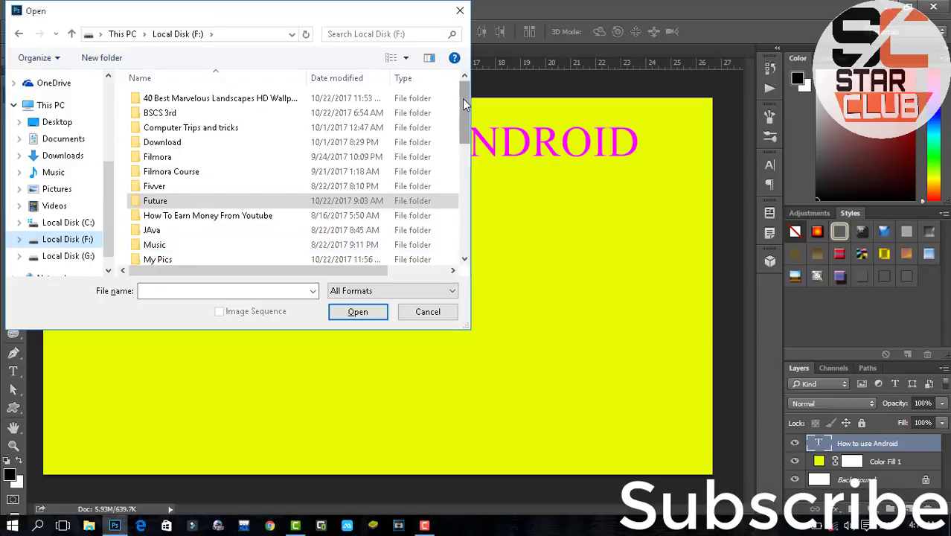
pyautogui.moveTo(462, 112); pyautogui.dragTo(462, 137)
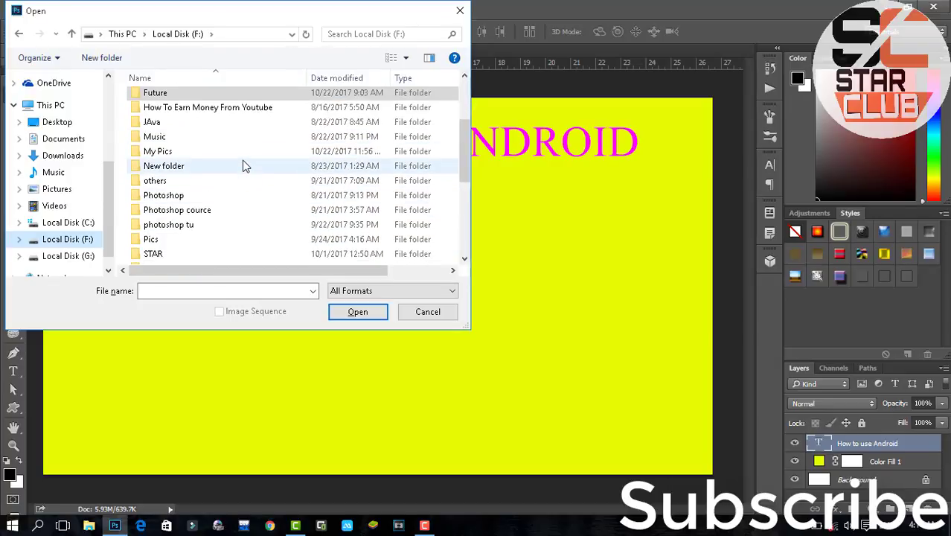
pyautogui.doubleClick(158, 151)
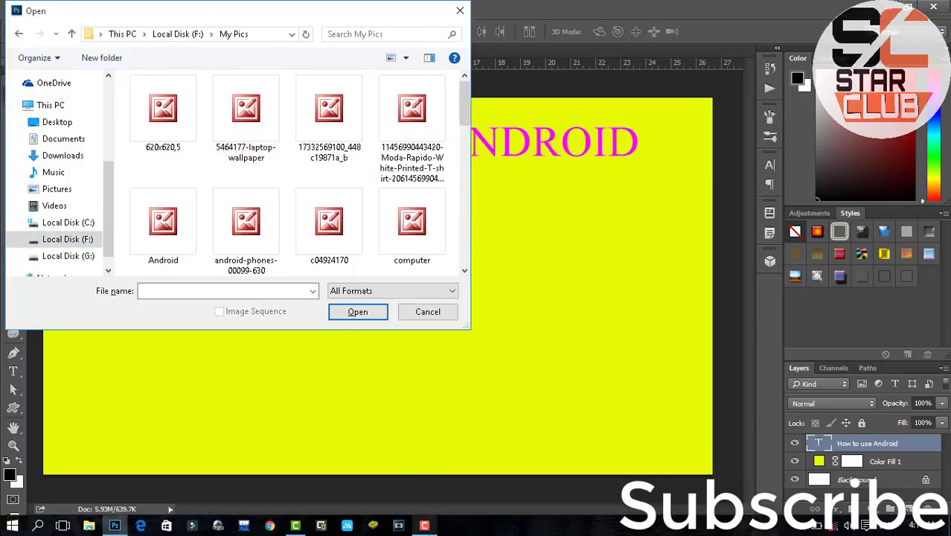
pyautogui.click(424, 525)
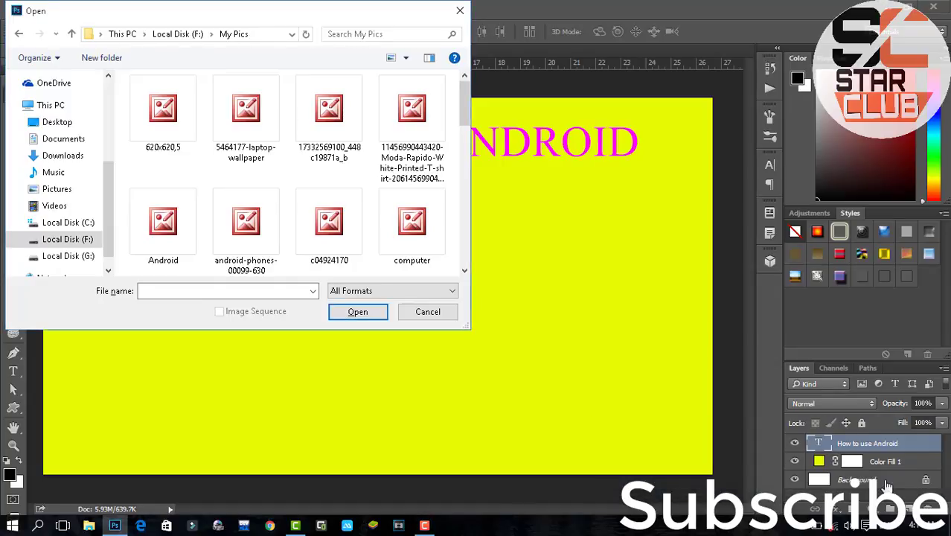
pyautogui.click(433, 302)
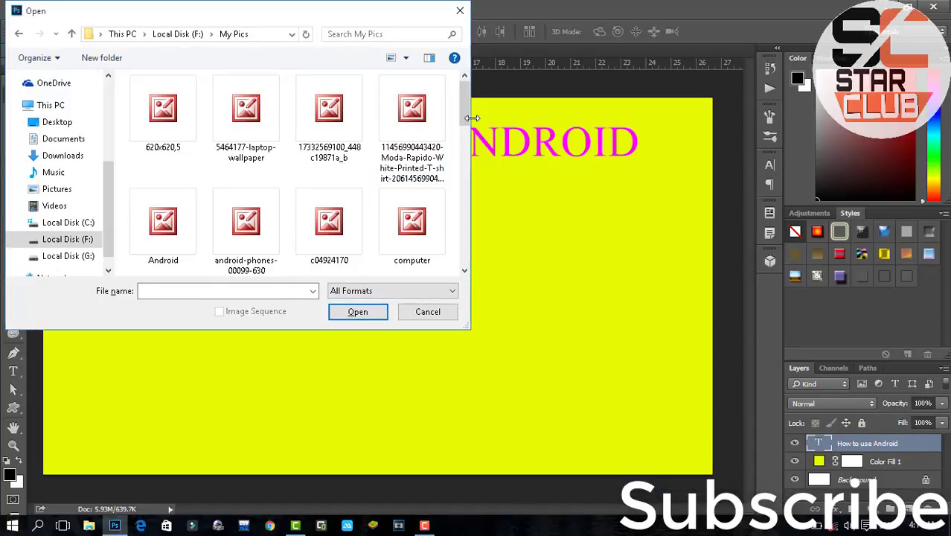
pyautogui.scroll(-5, 350, 127)
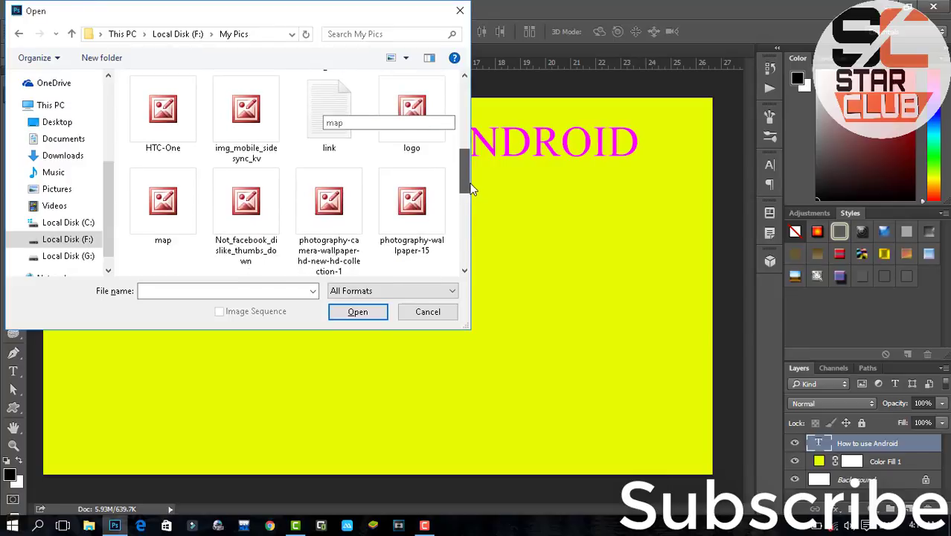
pyautogui.doubleClick(249, 149)
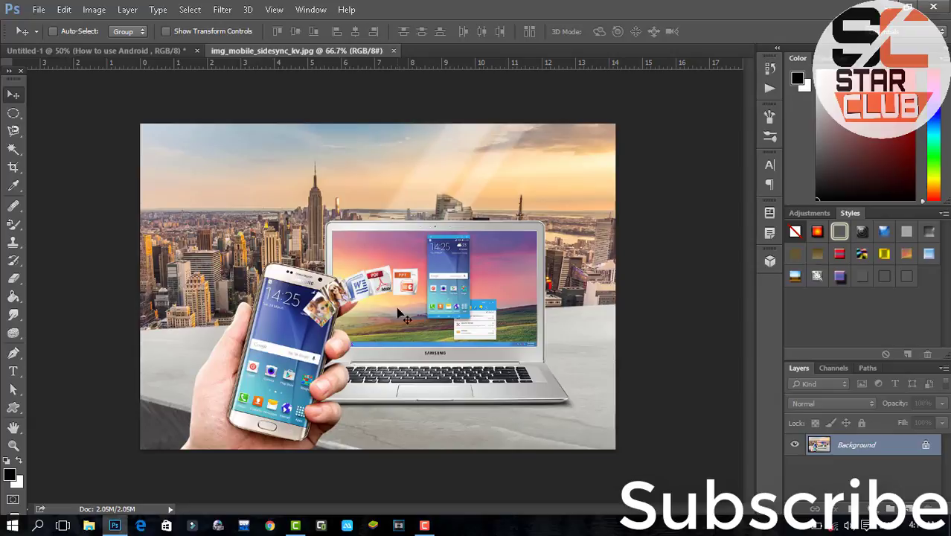
# - Trace the hand-held phone with the Pen tool and convert the path into a selection
pyautogui.click(14, 353)
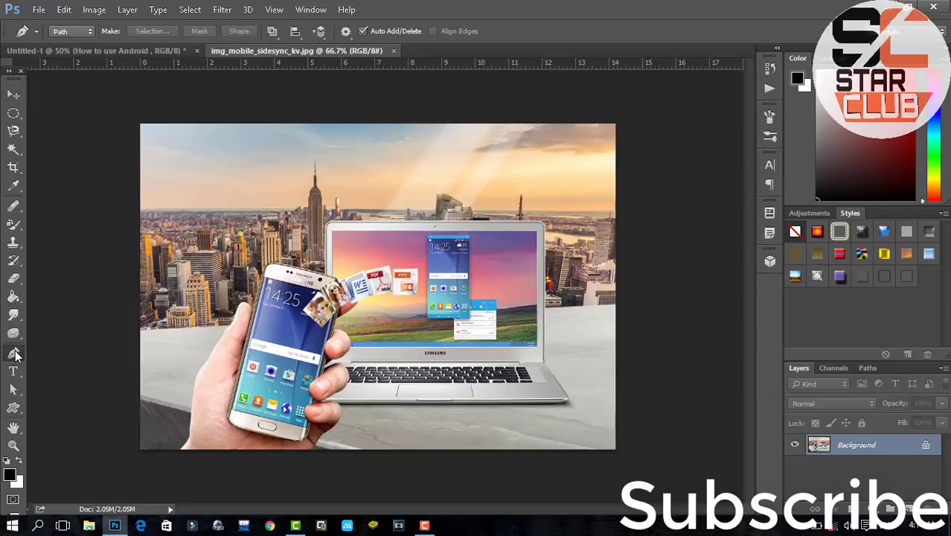
pyautogui.click(225, 420)
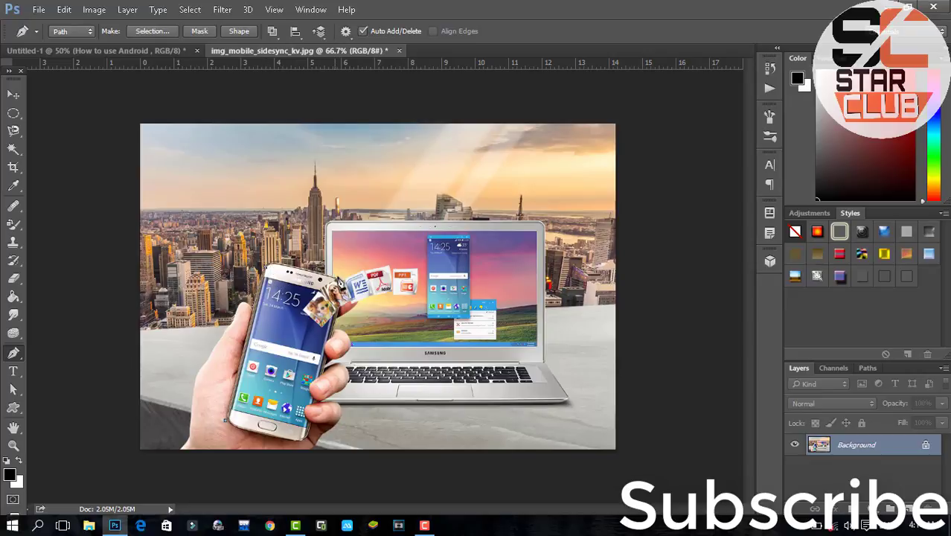
pyautogui.click(342, 286)
pyautogui.click(393, 320)
pyautogui.hotkey('ctrl', 'z')
pyautogui.rightClick(256, 348)
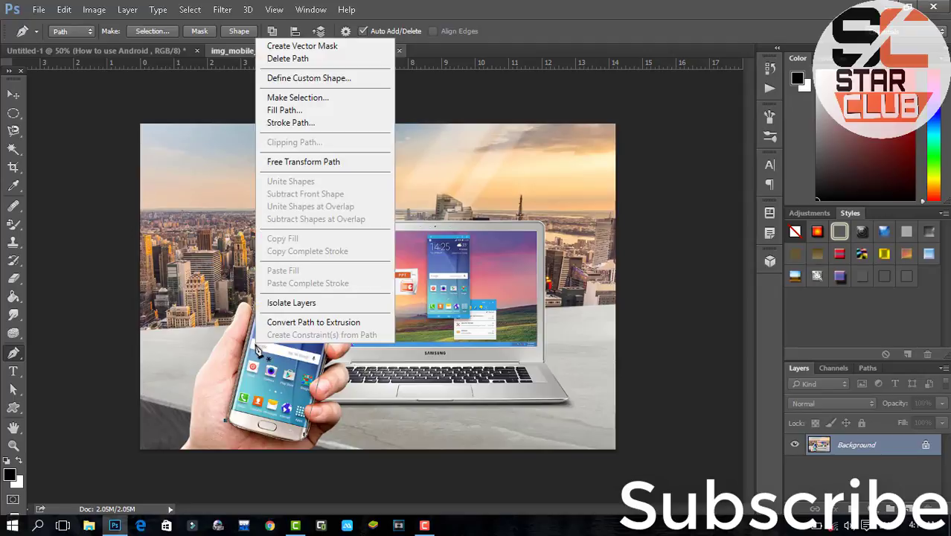
pyautogui.click(288, 100)
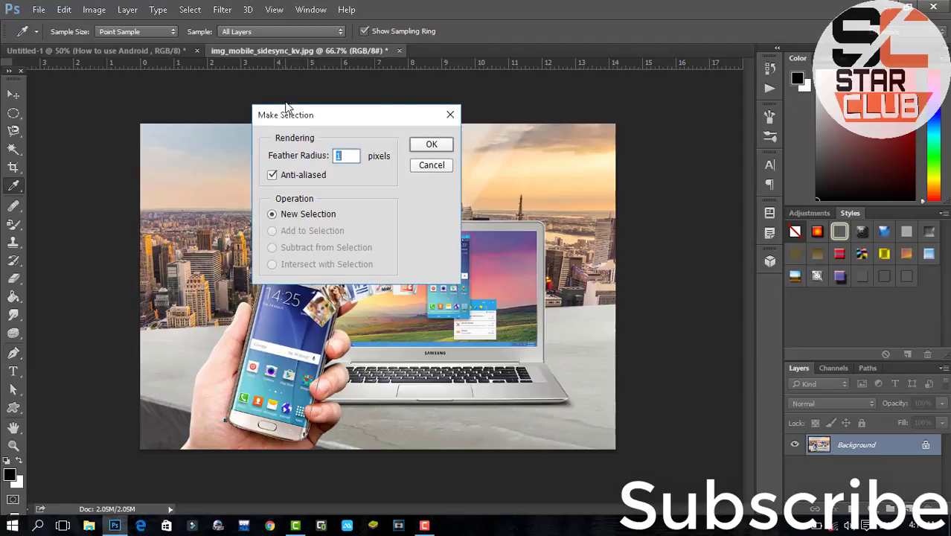
pyautogui.click(426, 145)
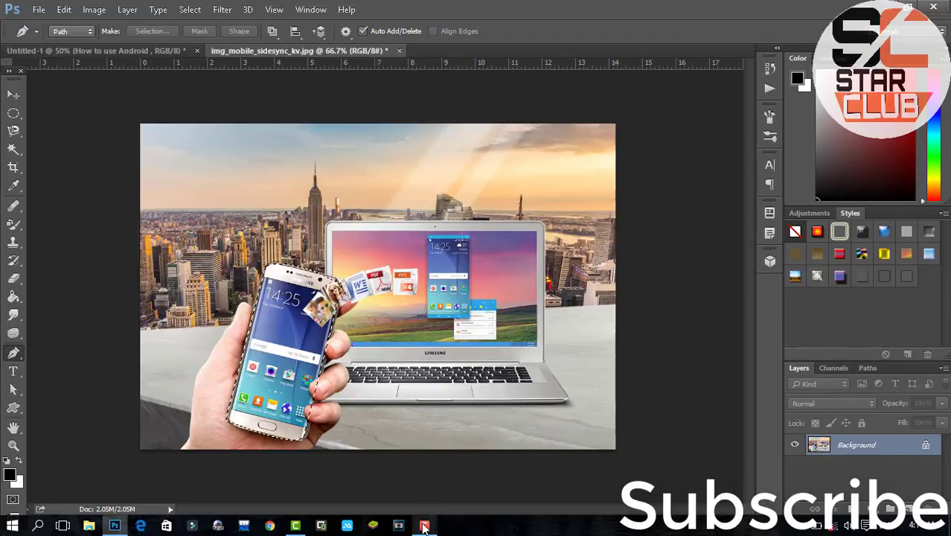
# - Drag the selected phone with the Move tool into the yellow Untitled-1 design as Layer 1
pyautogui.click(424, 526)
pyautogui.click(896, 474)
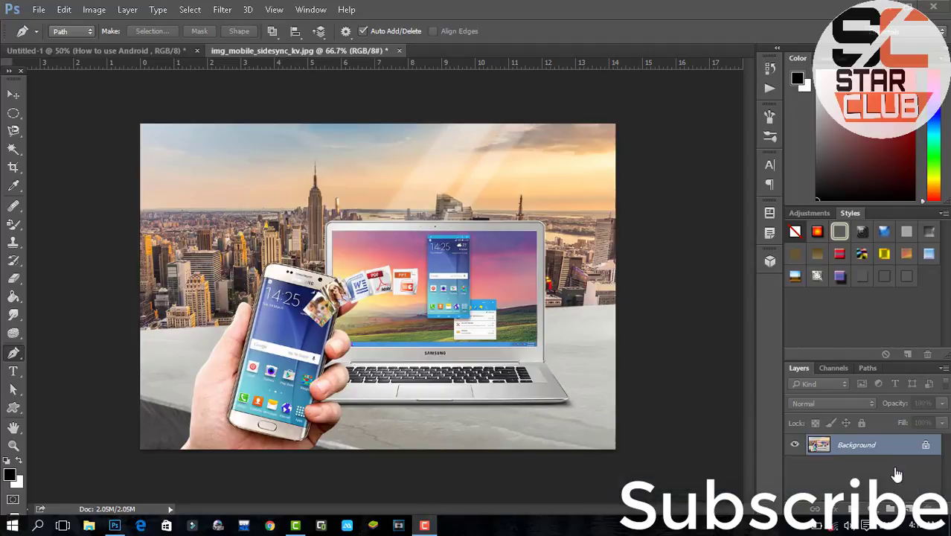
pyautogui.rightClick(308, 375)
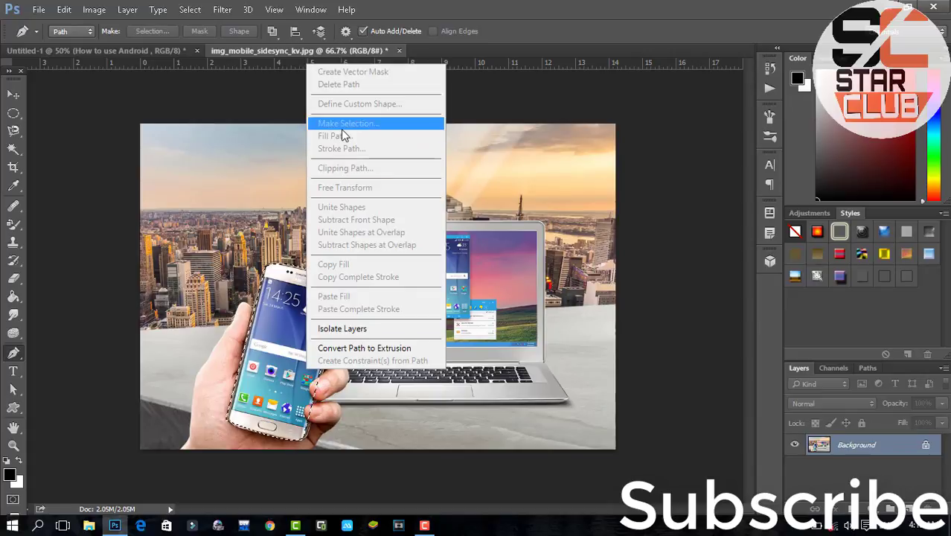
pyautogui.click(288, 379)
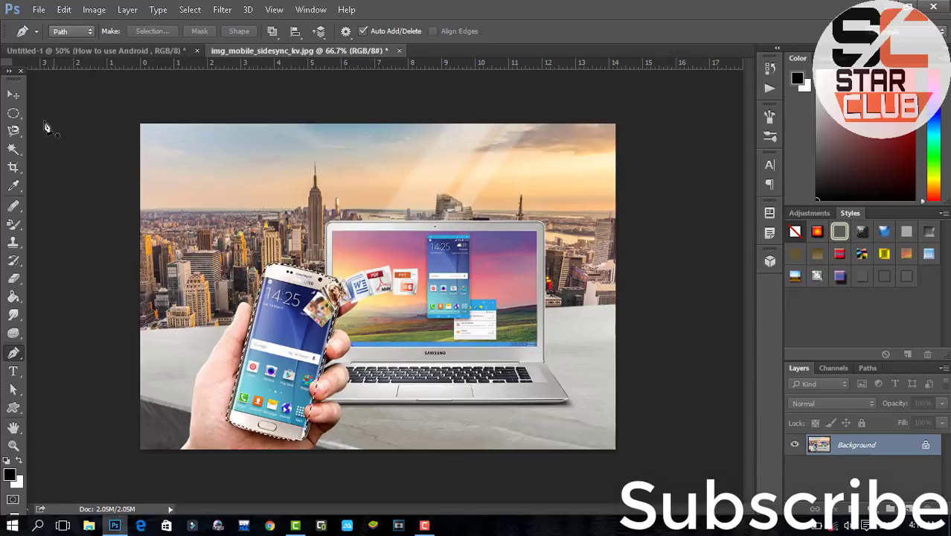
pyautogui.click(12, 95)
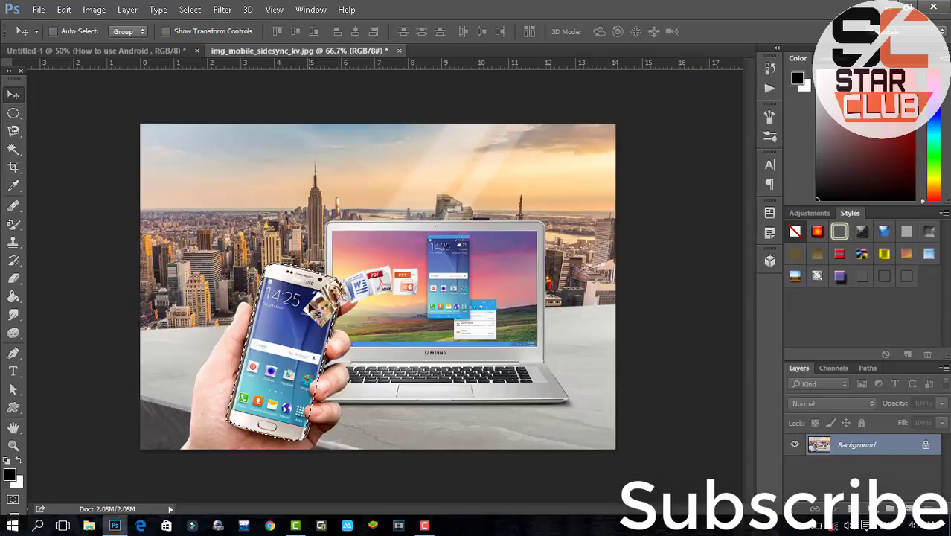
pyautogui.moveTo(314, 311); pyautogui.dragTo(121, 52)
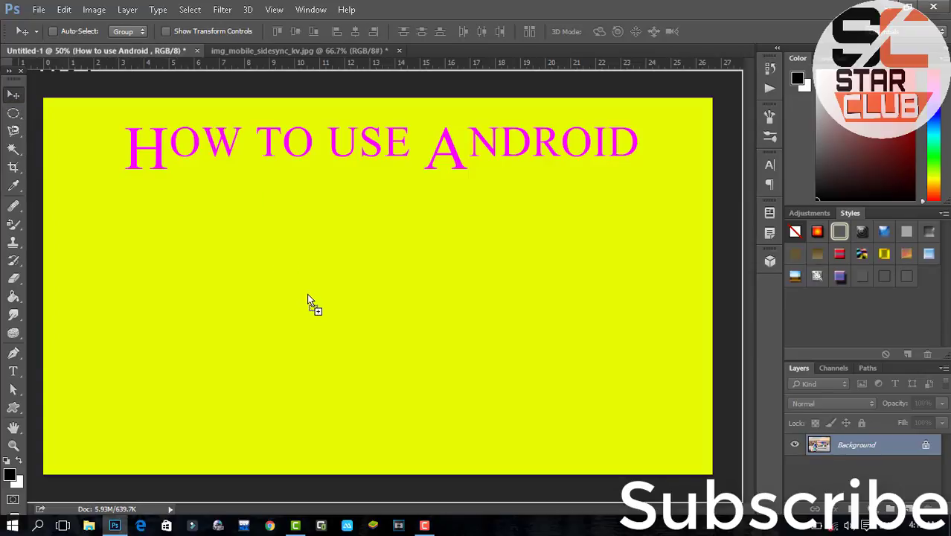
pyautogui.moveTo(121, 52); pyautogui.dragTo(311, 297)
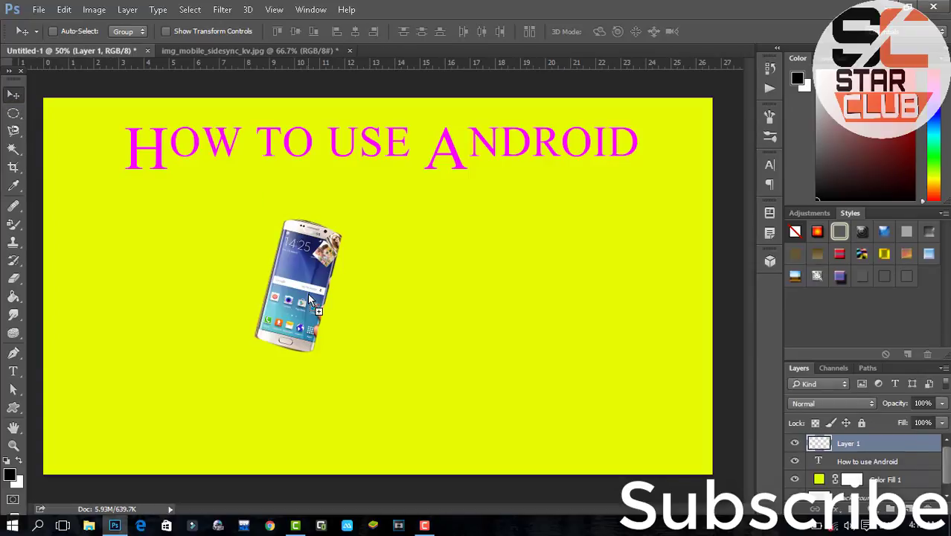
# - Enlarge the phone, tilt it about 40 degrees, and nudge it up under the heading
pyautogui.hotkey('ctrl', 't')
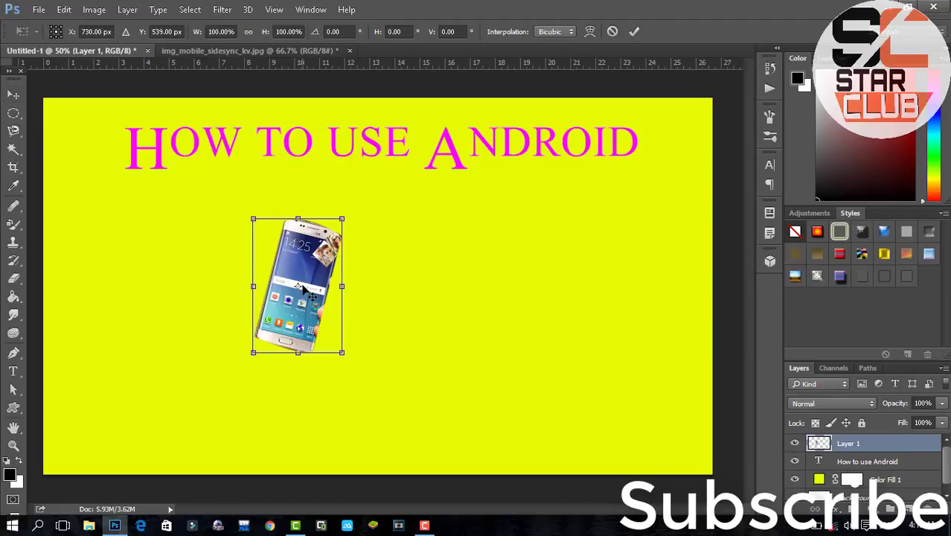
pyautogui.moveTo(342, 219); pyautogui.dragTo(513, 175)
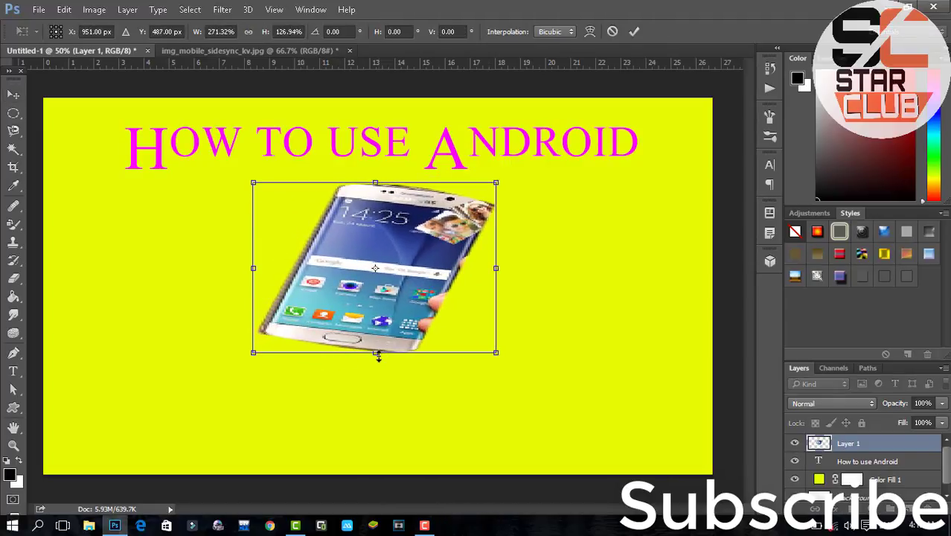
pyautogui.moveTo(375, 352); pyautogui.dragTo(375, 426)
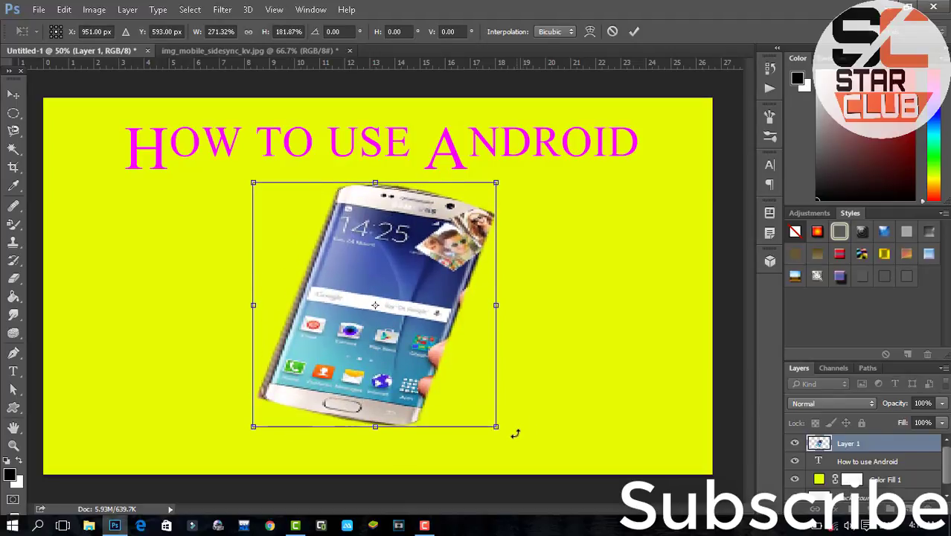
pyautogui.moveTo(515, 433); pyautogui.dragTo(403, 439)
pyautogui.press('Return')
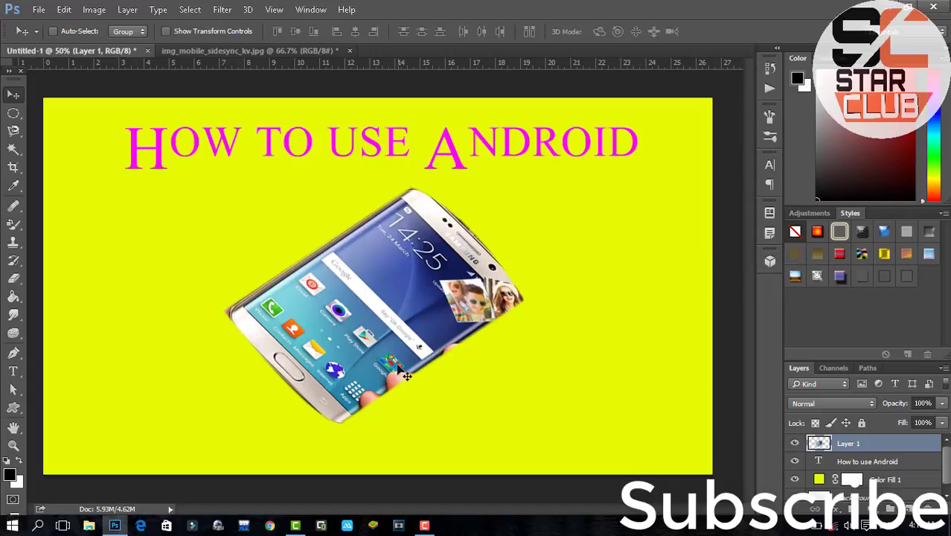
pyautogui.moveTo(396, 357); pyautogui.dragTo(388, 327)
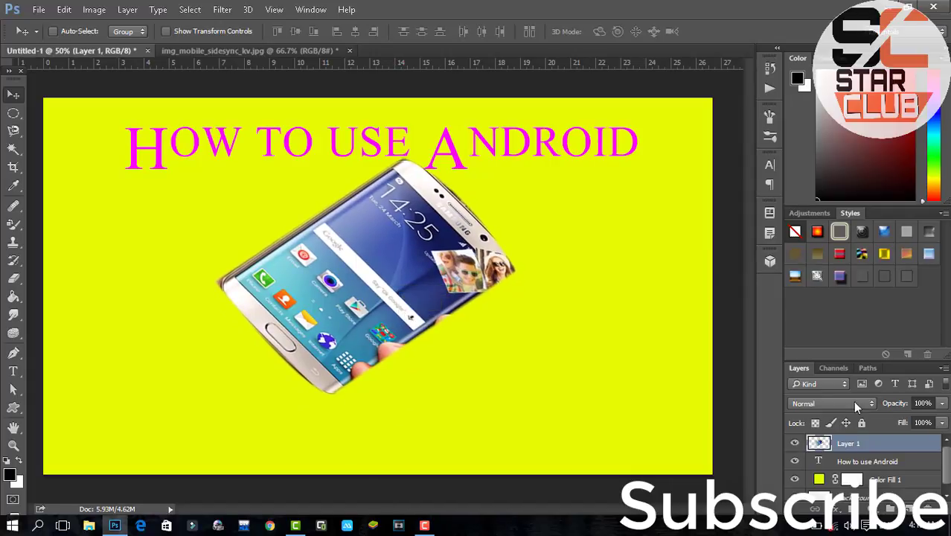
# - Set the phone layer's opacity to 80%
pyautogui.click(922, 404)
pyautogui.write('80')
pyautogui.press('Return')
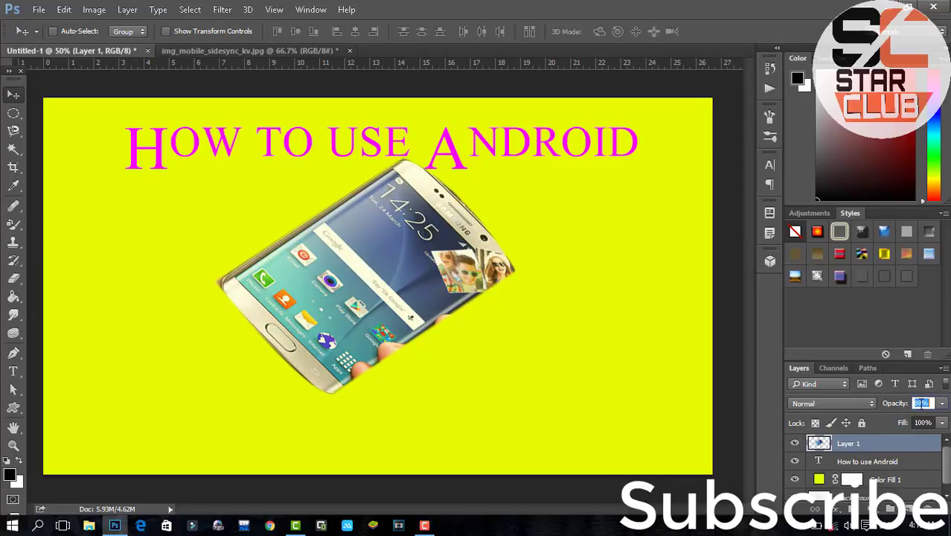
# - Filter the Layers panel to adjustment layers only and select the Horizontal Type tool
pyautogui.click(879, 383)
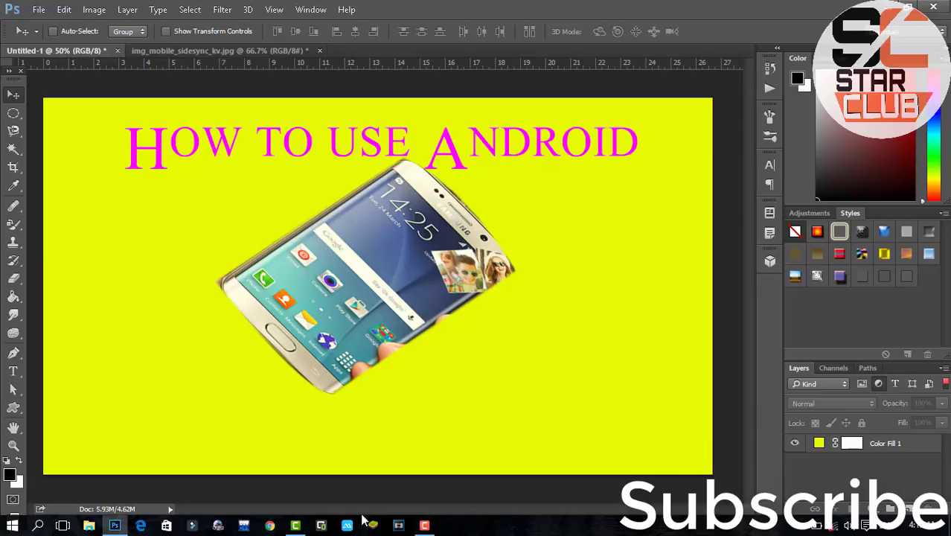
pyautogui.click(15, 379)
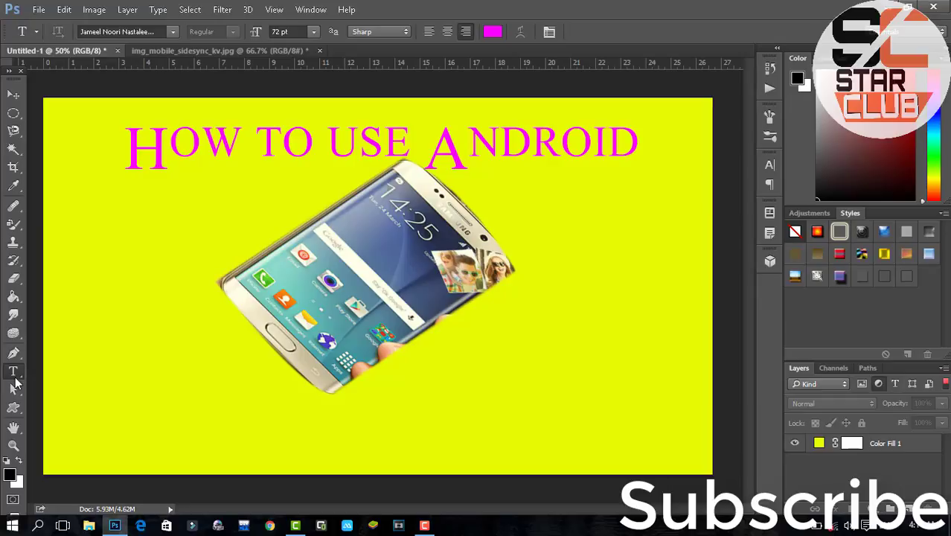
# - Try starting text on the canvas, dismissing type errors and toggling the English/Urdu keyboard
pyautogui.click(181, 419)
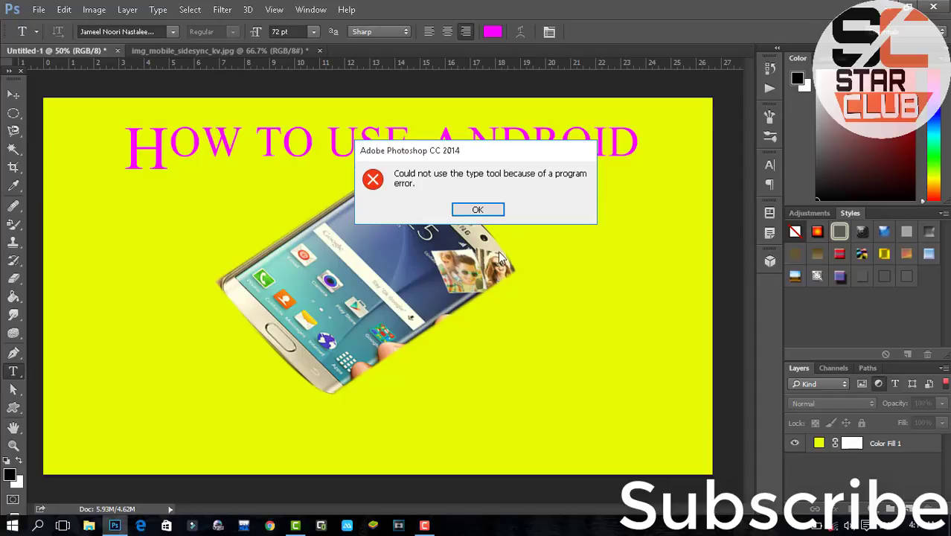
pyautogui.click(480, 208)
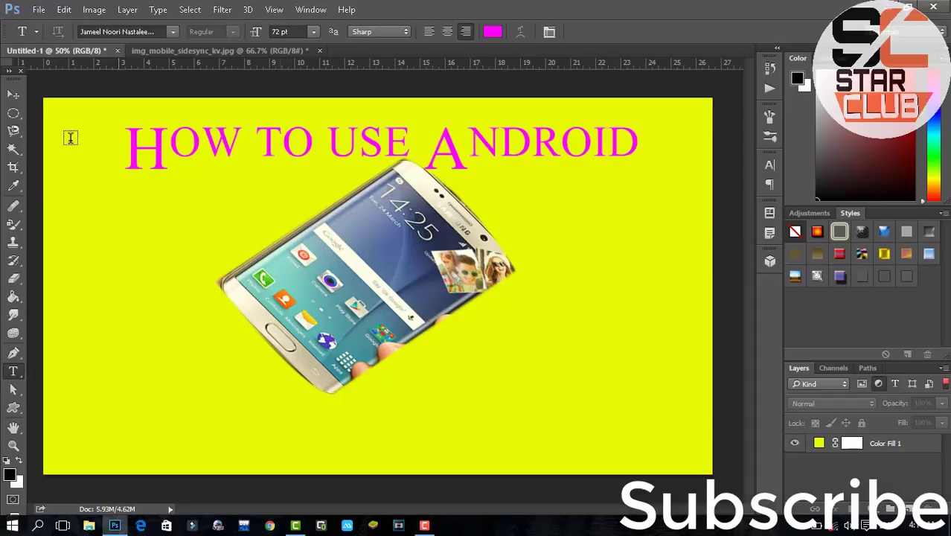
pyautogui.click(14, 95)
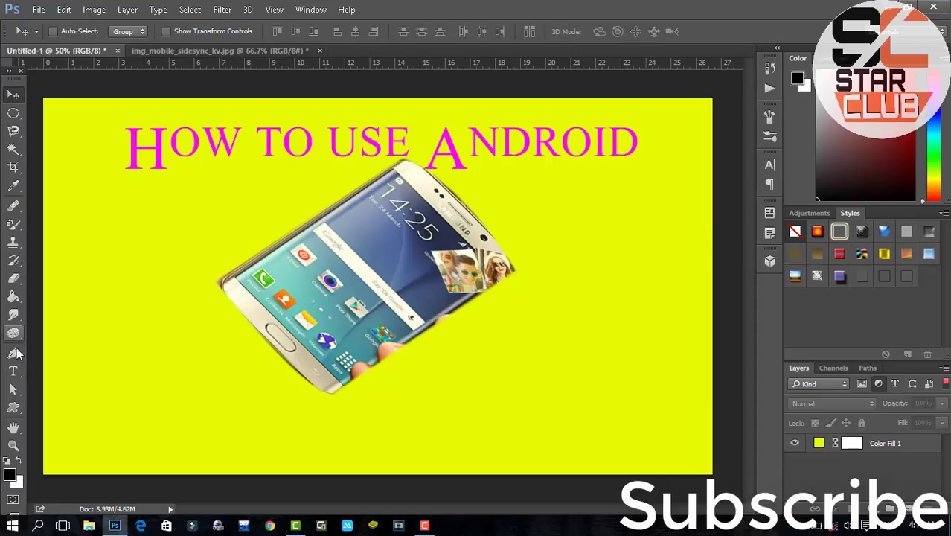
pyautogui.click(13, 371)
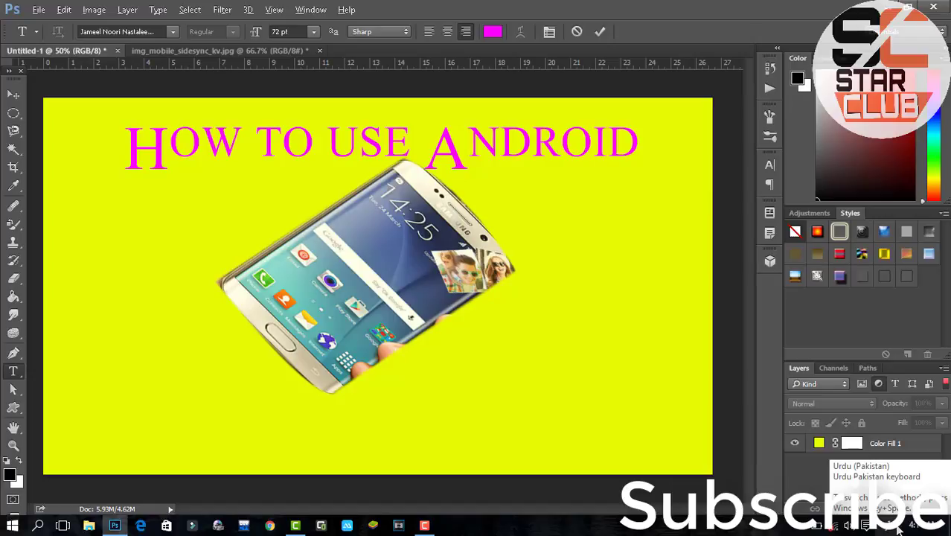
pyautogui.press('super+space')
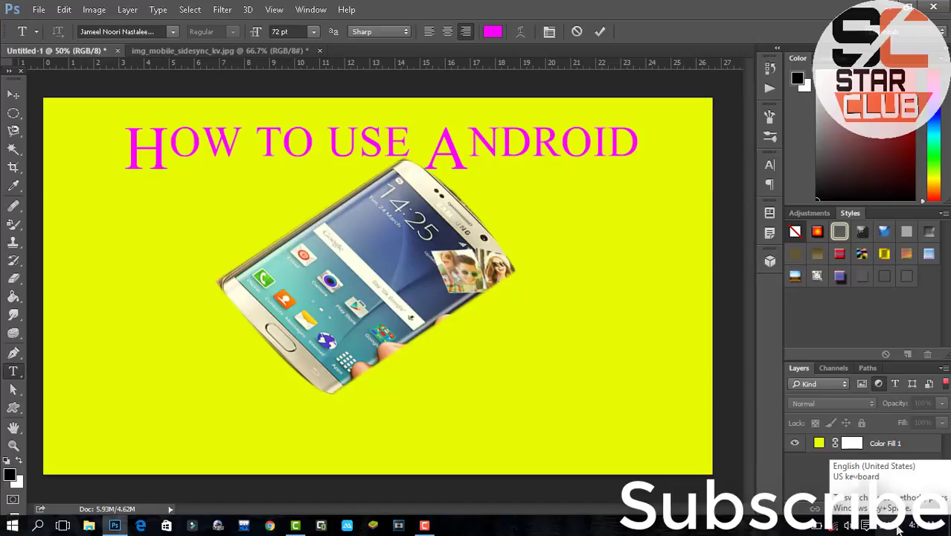
pyautogui.press('super+space')
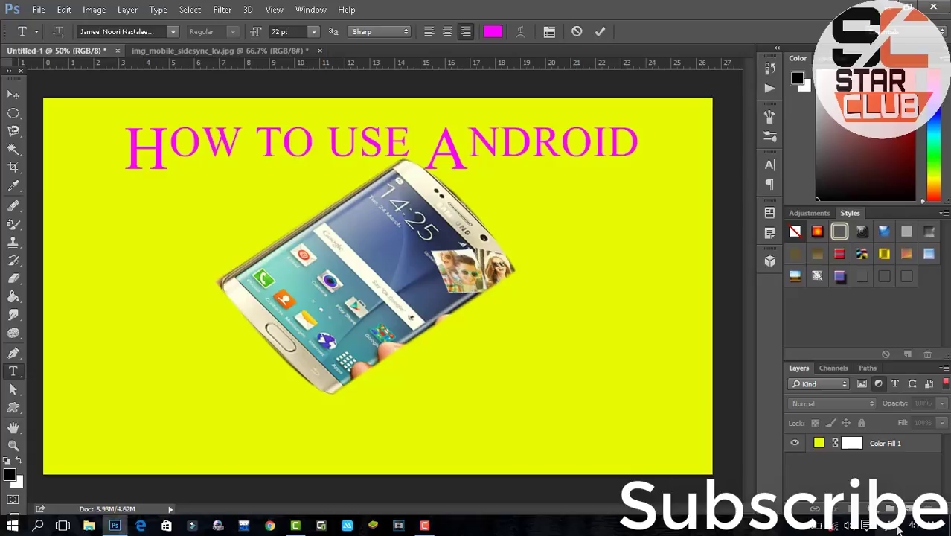
pyautogui.click(230, 415)
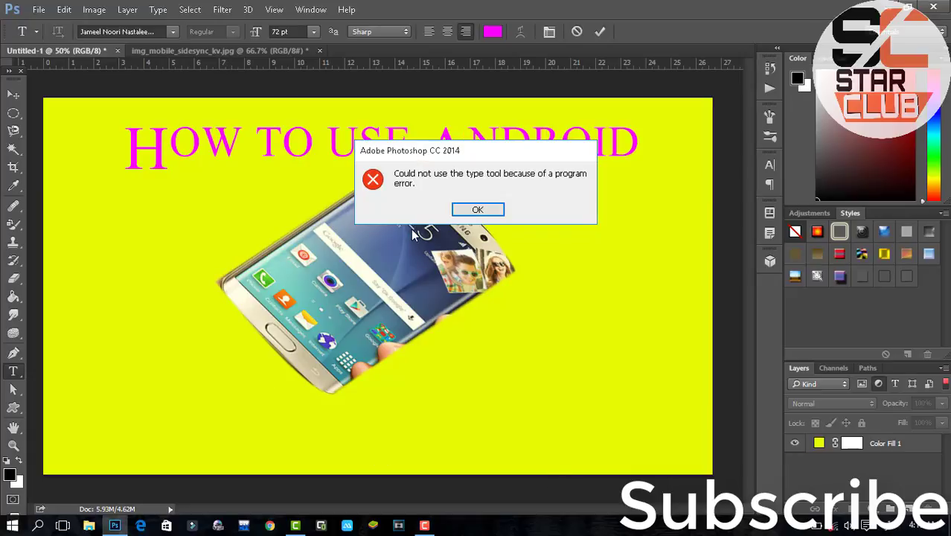
pyautogui.click(478, 211)
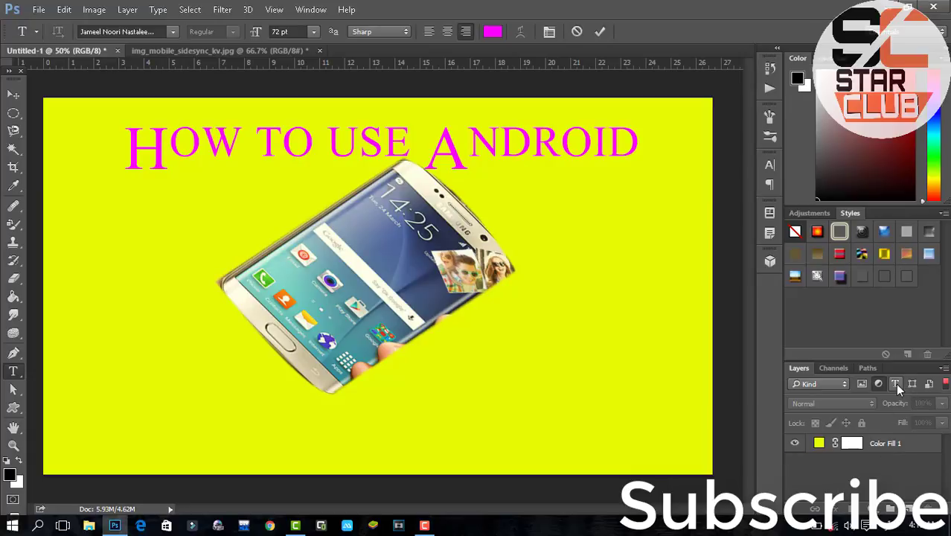
# - Turn off the Layers filter, select the phone layer, and retry placing text despite errors
pyautogui.click(863, 386)
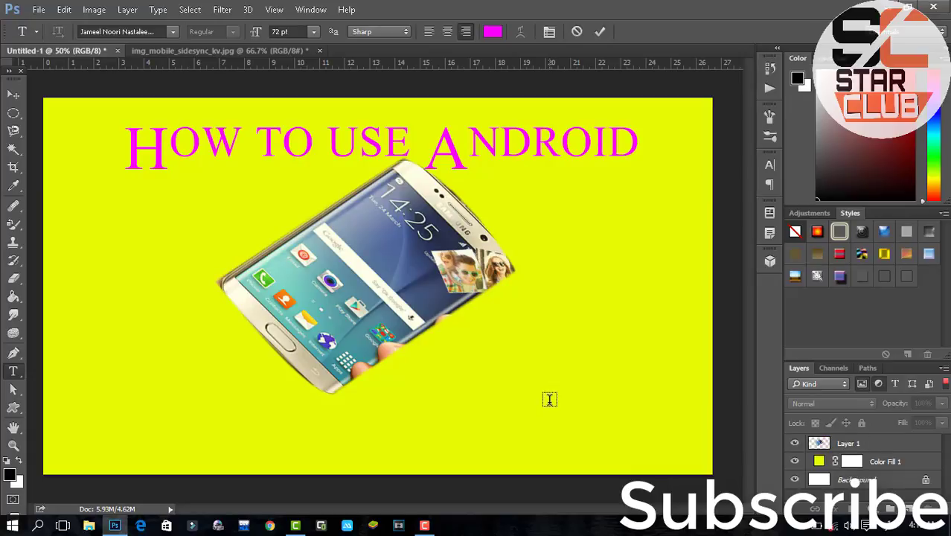
pyautogui.click(437, 395)
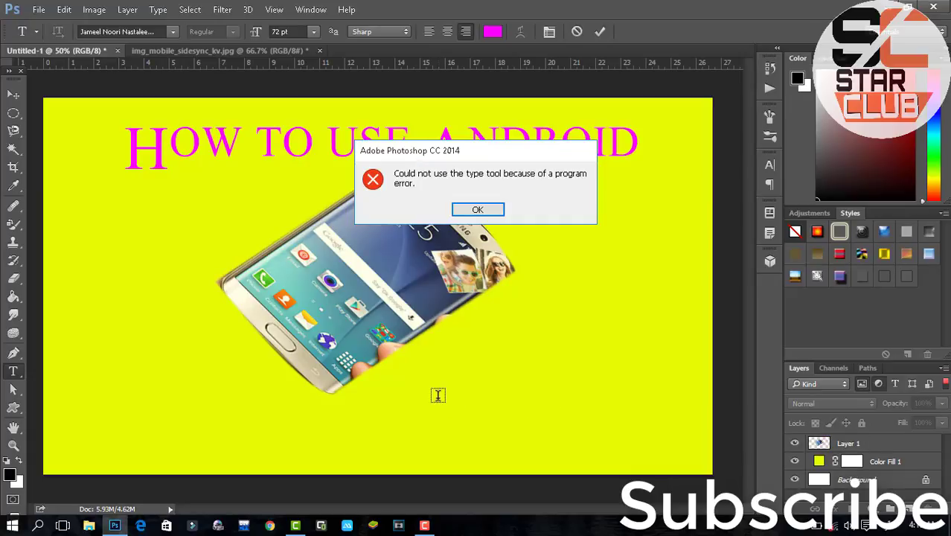
pyautogui.click(478, 210)
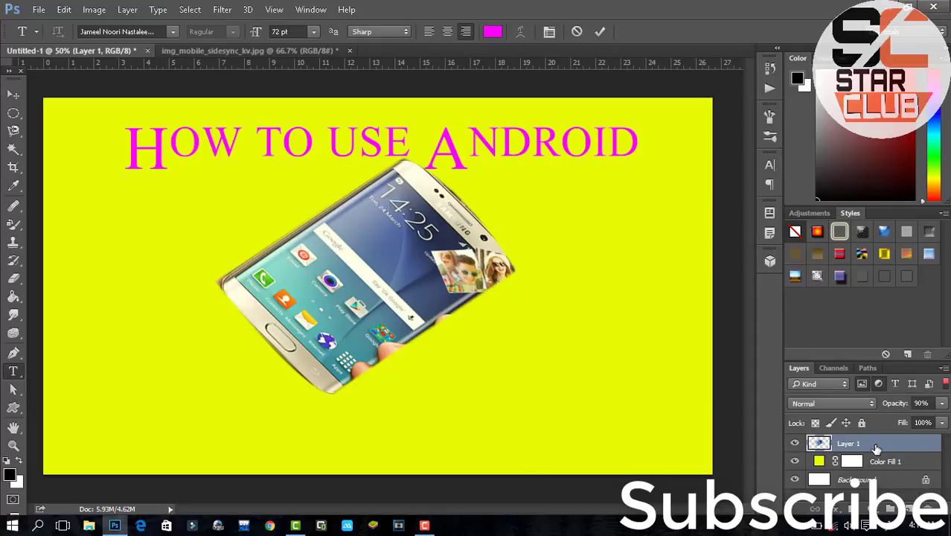
pyautogui.click(869, 444)
pyautogui.click(507, 400)
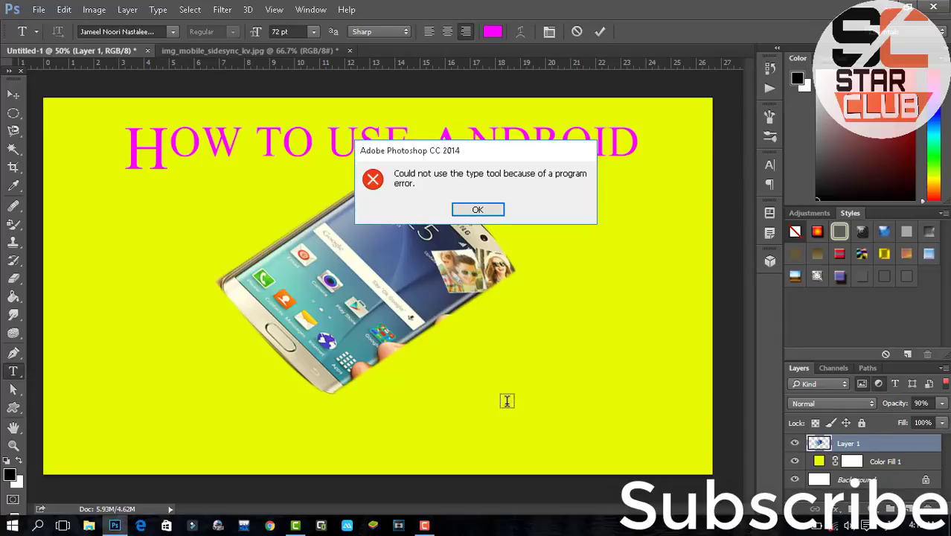
pyautogui.click(478, 209)
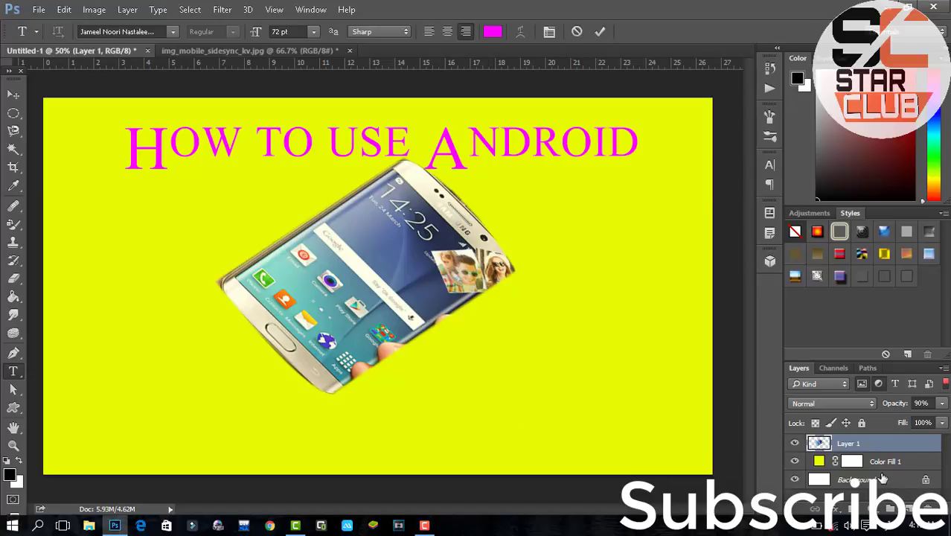
# - Delete the phone image layer and the yellow Color Fill 1 layer
pyautogui.press('Delete')
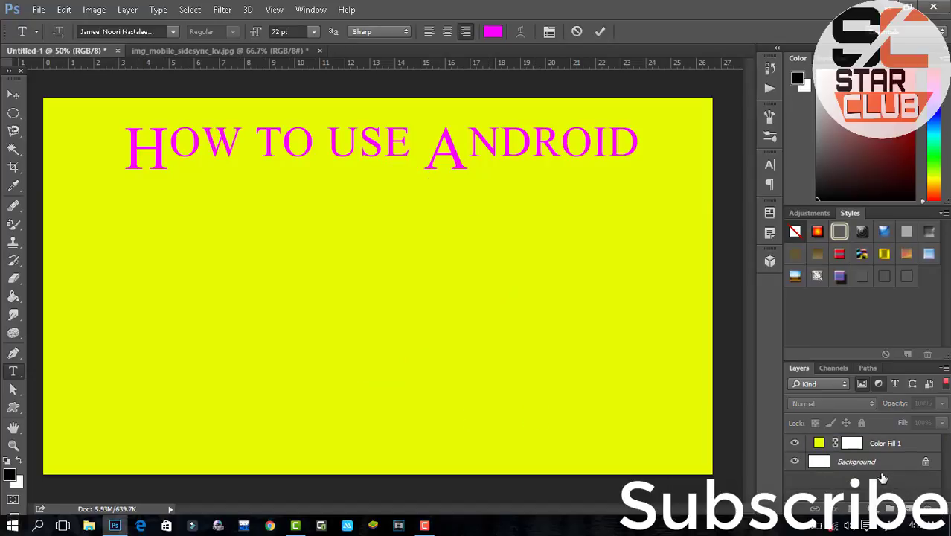
pyautogui.click(887, 447)
pyautogui.press('Delete')
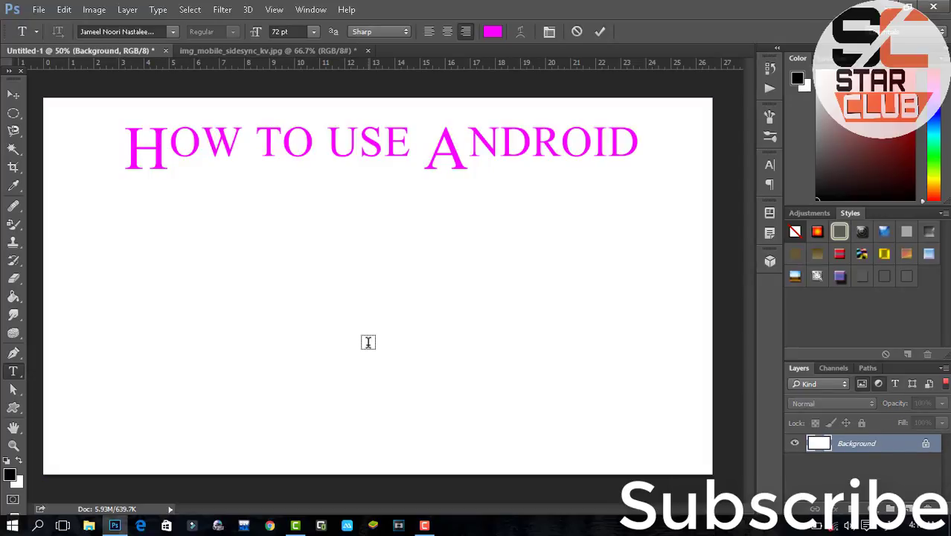
# - Dismiss the type tool error and create a new blank white 1920×1080 document
pyautogui.click(368, 342)
pyautogui.click(478, 209)
pyautogui.hotkey('ctrl', 'n')
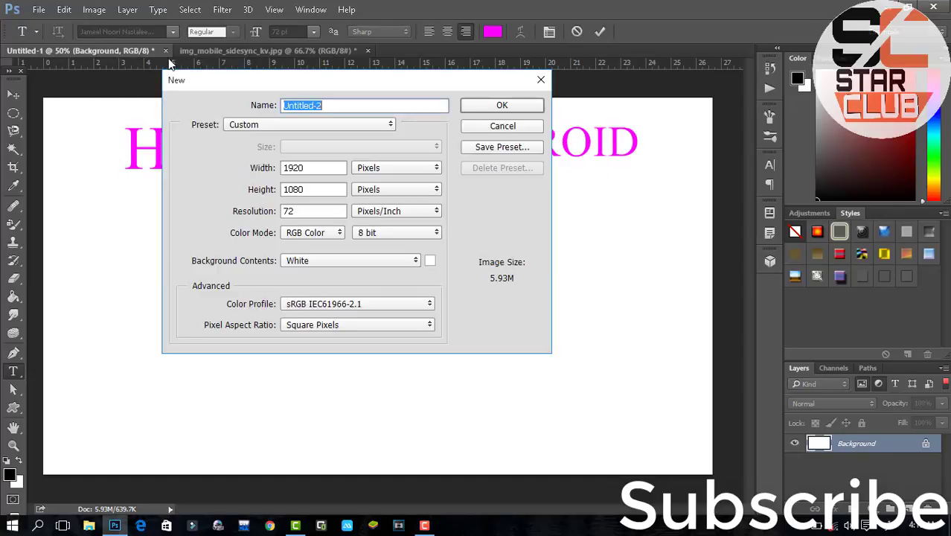
pyautogui.press('Return')
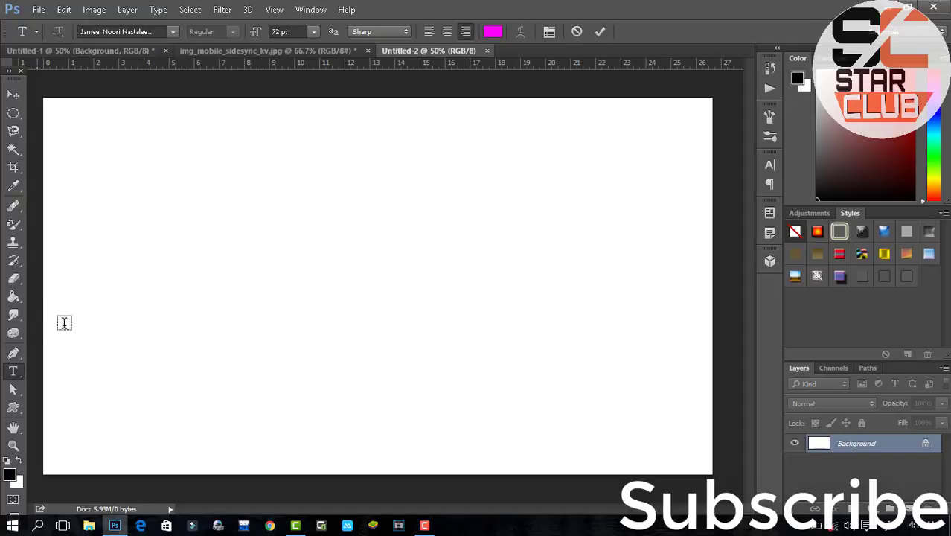
# - Type an Urdu name in magenta on the new white canvas, fixing mistyped characters
pyautogui.click(163, 277)
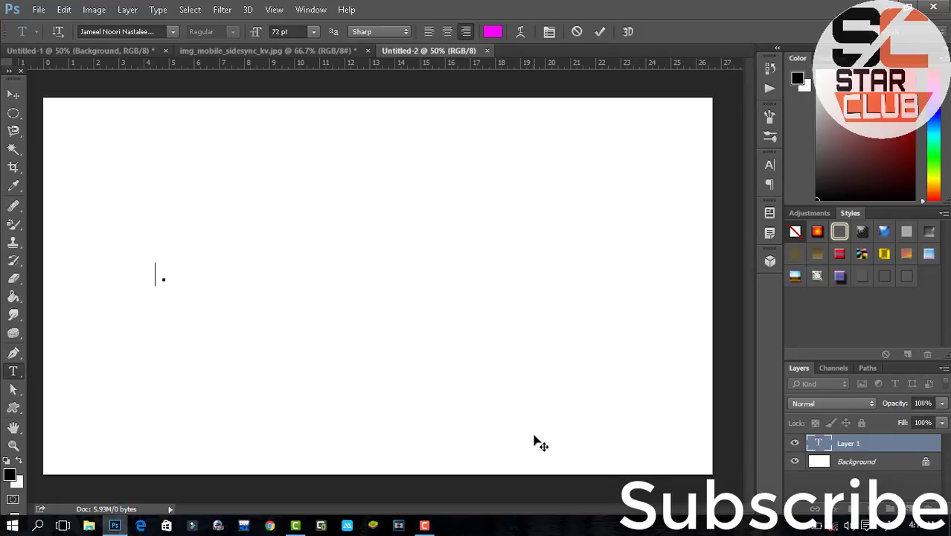
pyautogui.write('نم')
pyautogui.write('ب')
pyautogui.press('BackSpace')
pyautogui.press('BackSpace')
pyautogui.press('BackSpace')
pyautogui.write('ے')
pyautogui.write('ب ')
pyautogui.write('خہ')
pyautogui.press('BackSpace')
pyautogui.write('ا')
pyautogui.write('ن')
# - Enlarge the Urdu text with Free Transform across the upper part of the page
pyautogui.click(14, 96)
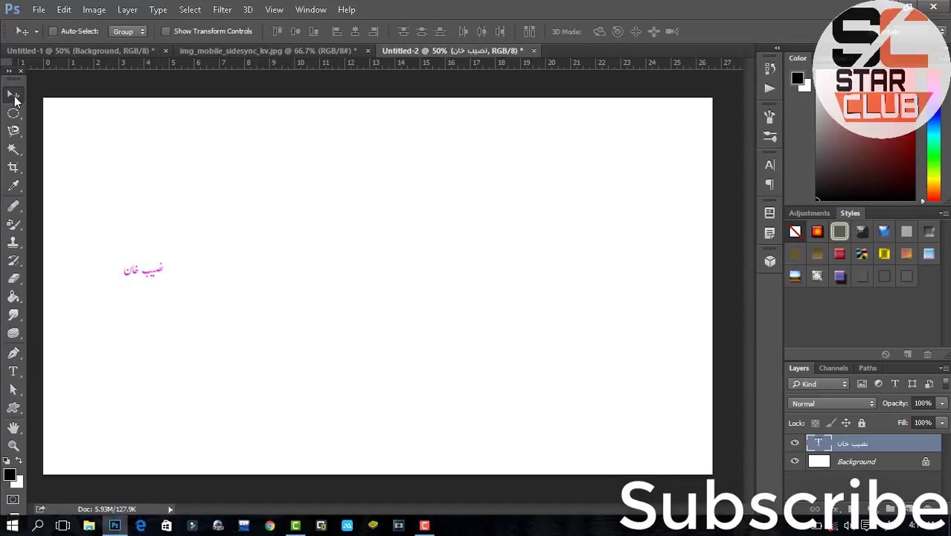
pyautogui.hotkey('ctrl', 't')
pyautogui.moveTo(163, 264); pyautogui.dragTo(557, 141)
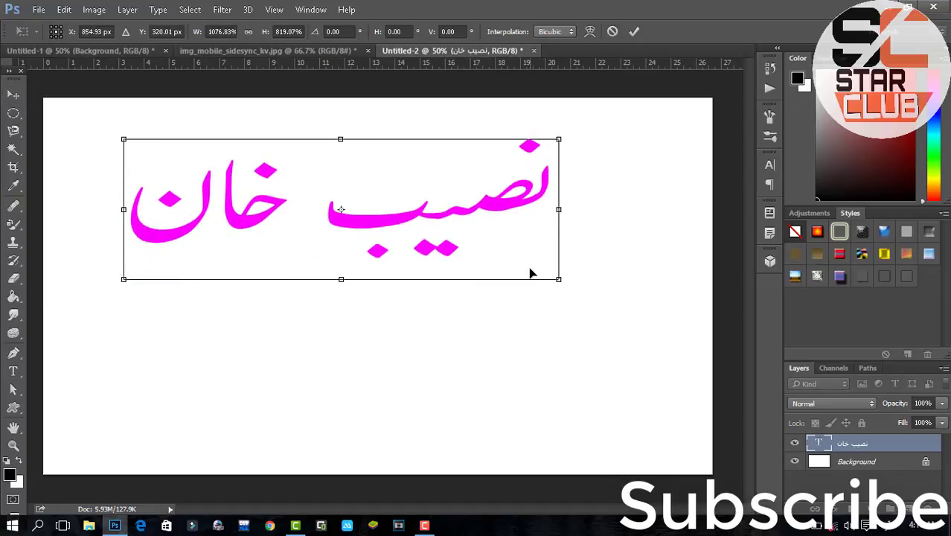
pyautogui.press('Return')
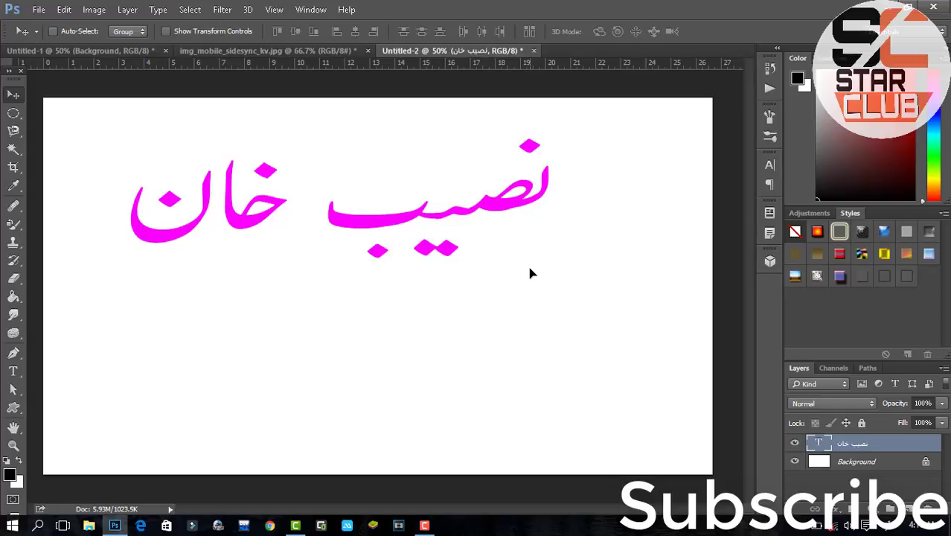